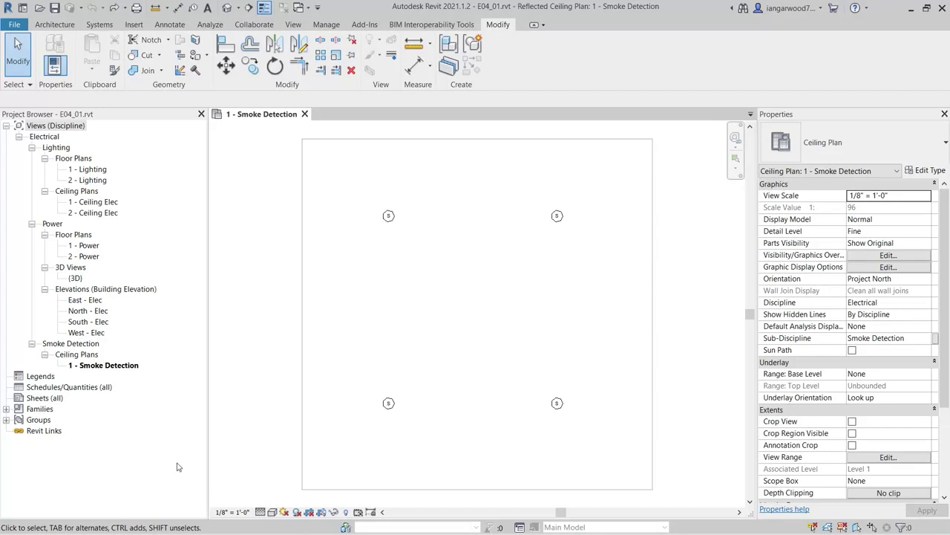
- Open the family of the upper-left smoke detector in the ceiling plan for editing
click(134, 366)
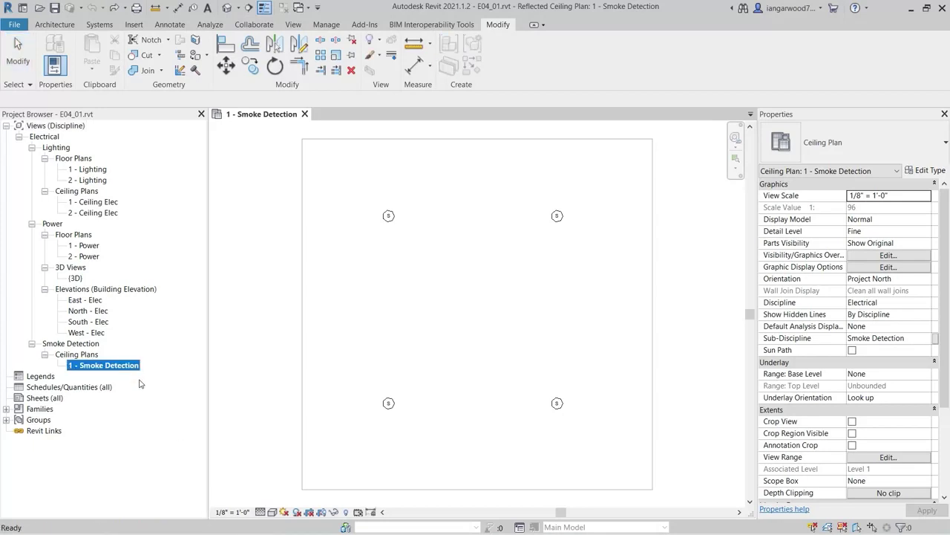
click(268, 357)
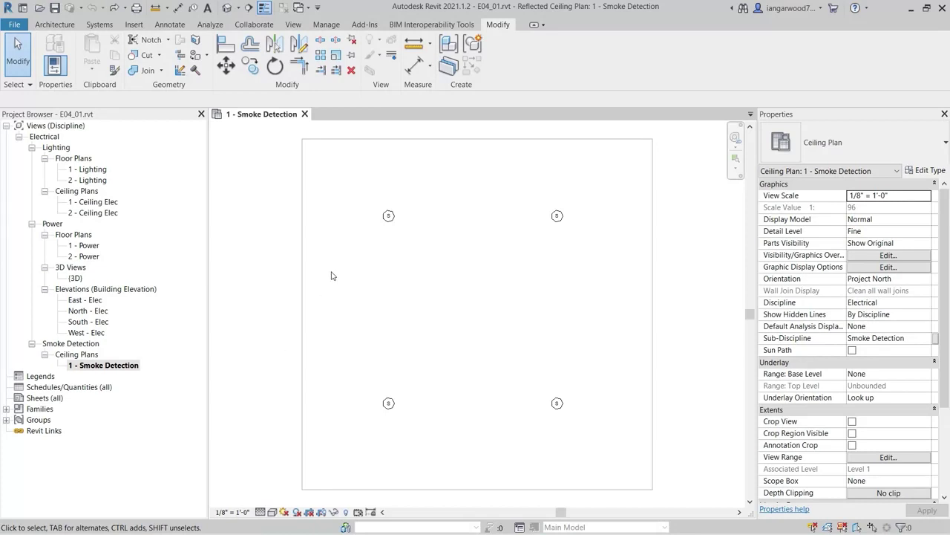
click(390, 217)
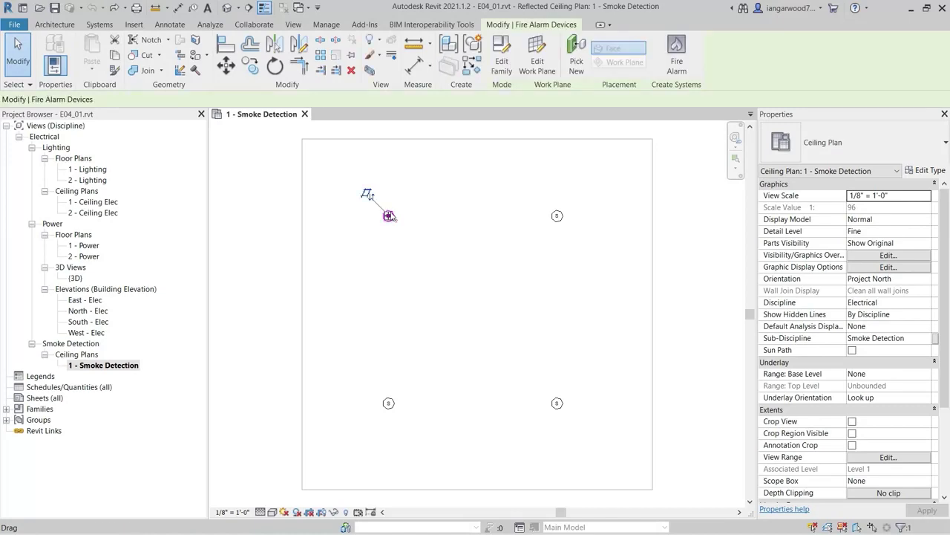
click(502, 66)
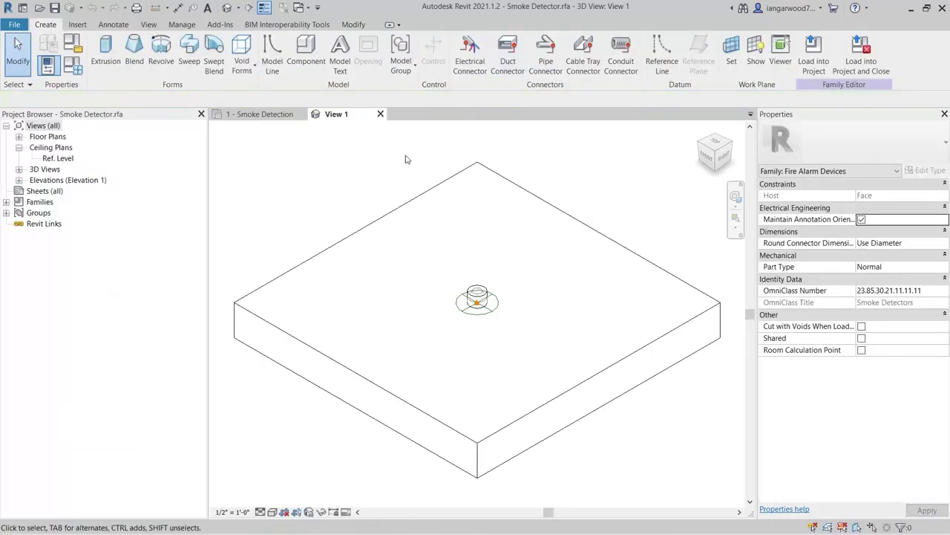
- Open the family's Ref. Level ceiling plan with its view scale at 1/8" = 1'-0"
click(64, 159)
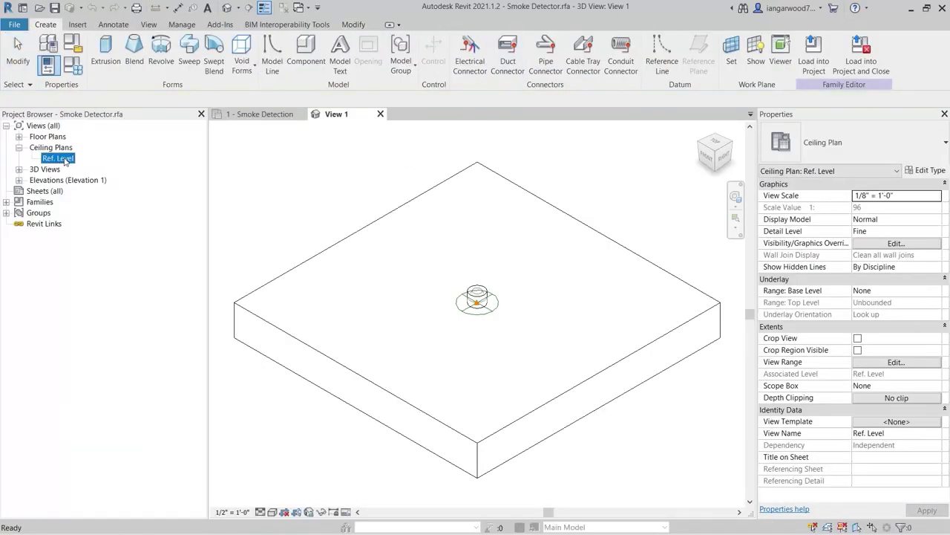
double_click(64, 159)
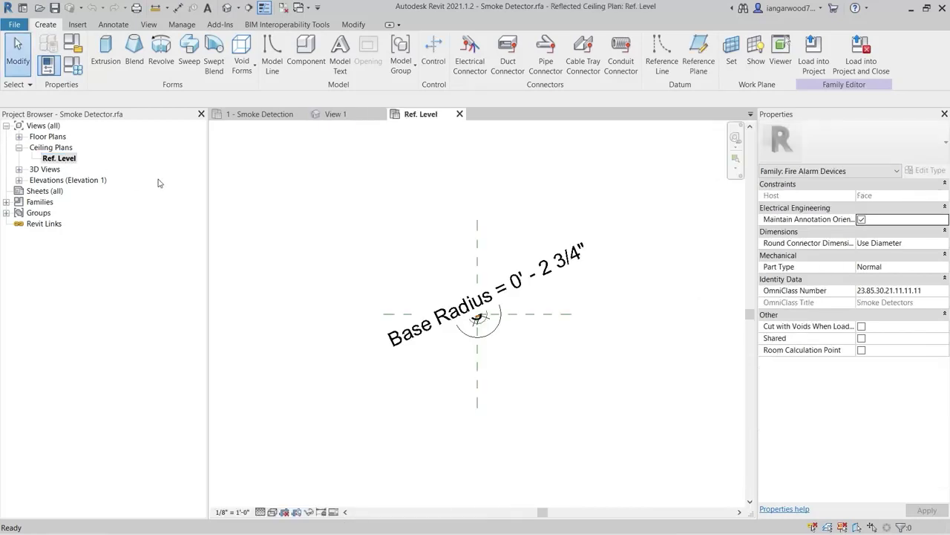
click(229, 512)
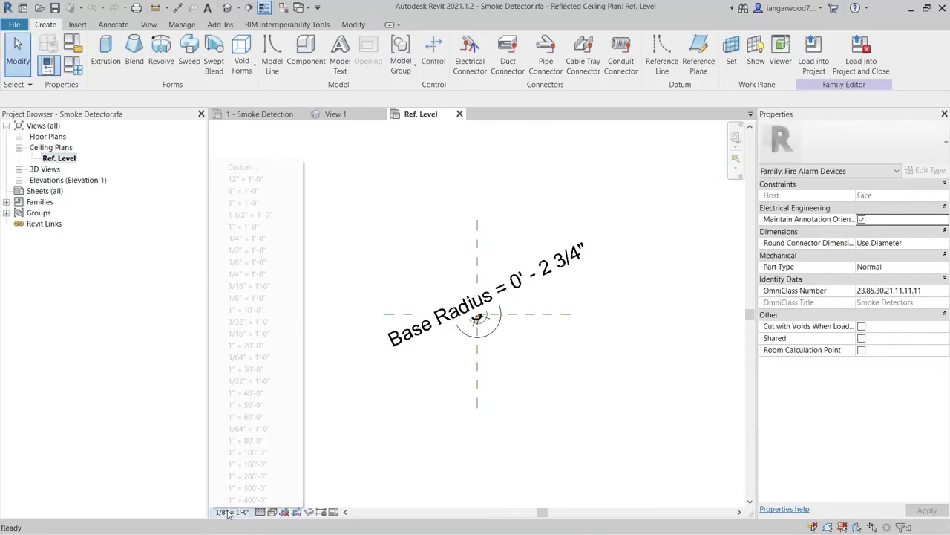
click(253, 298)
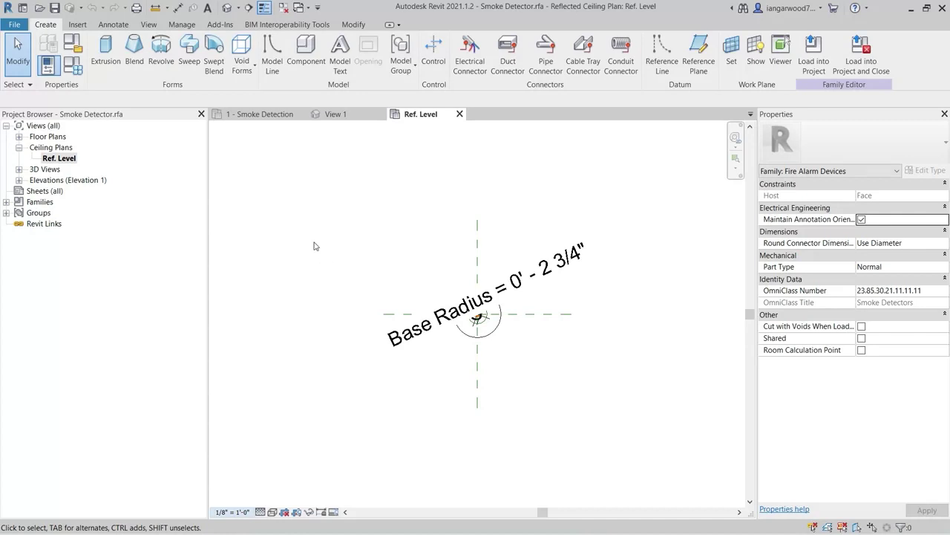
- Create a subcategory named Range under Fire Alarm Devices in the family's object styles
click(182, 26)
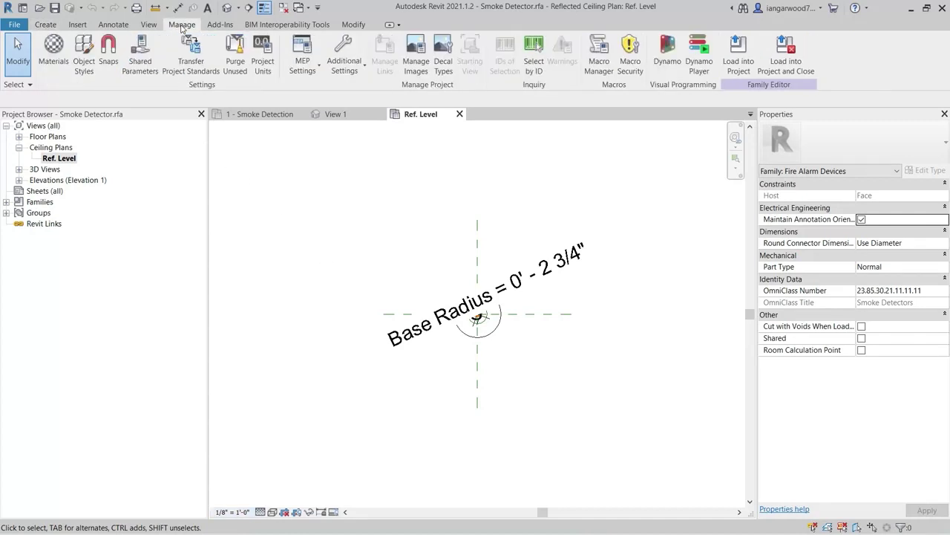
click(85, 63)
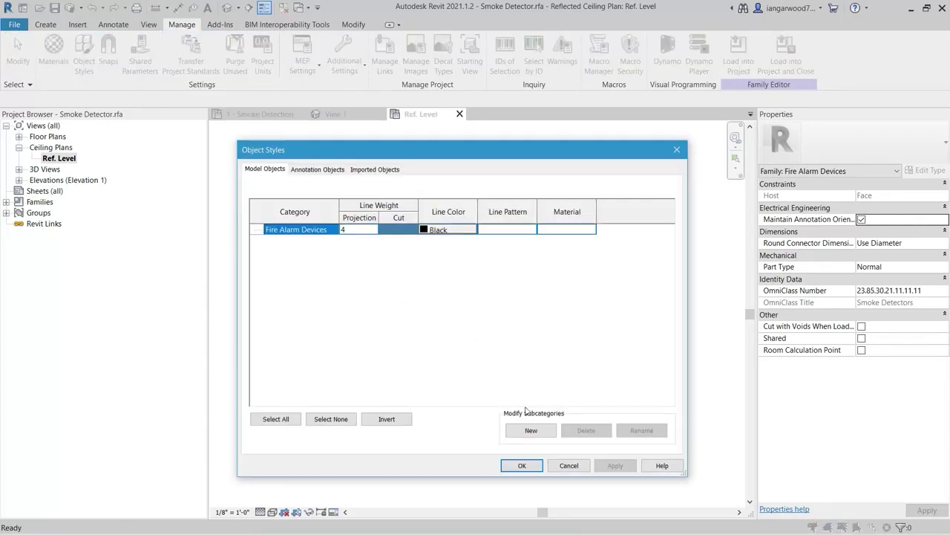
click(534, 430)
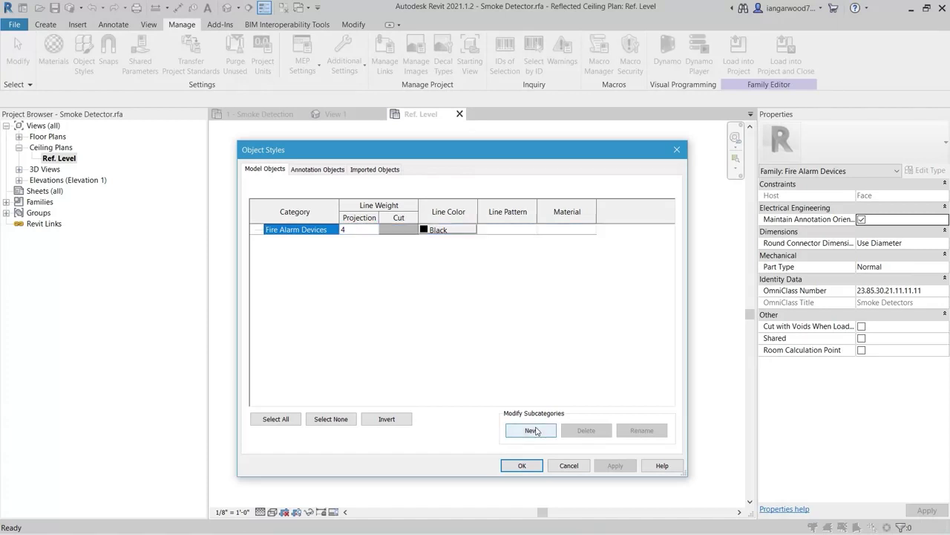
text(Range)
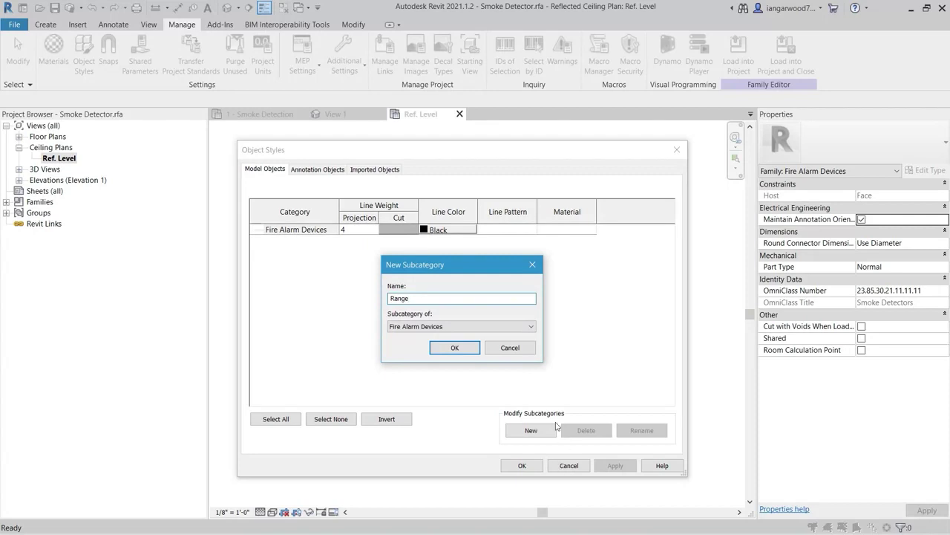
click(462, 349)
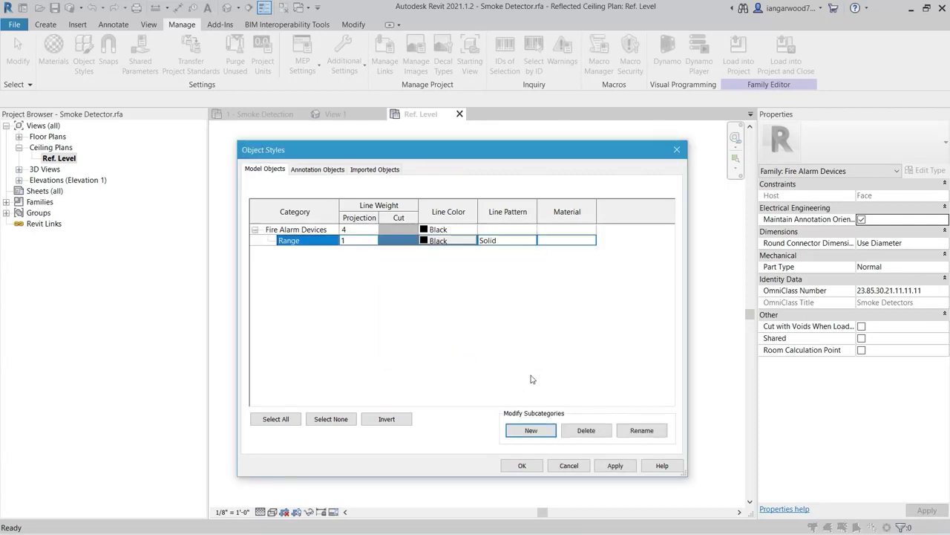
- Add a second Fire Alarm Devices subcategory named Position
click(529, 431)
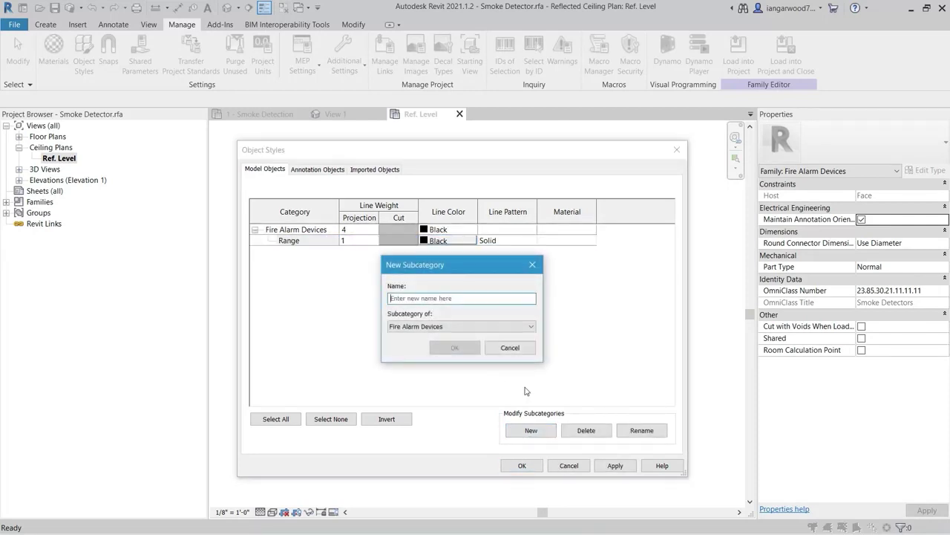
text(Positi)
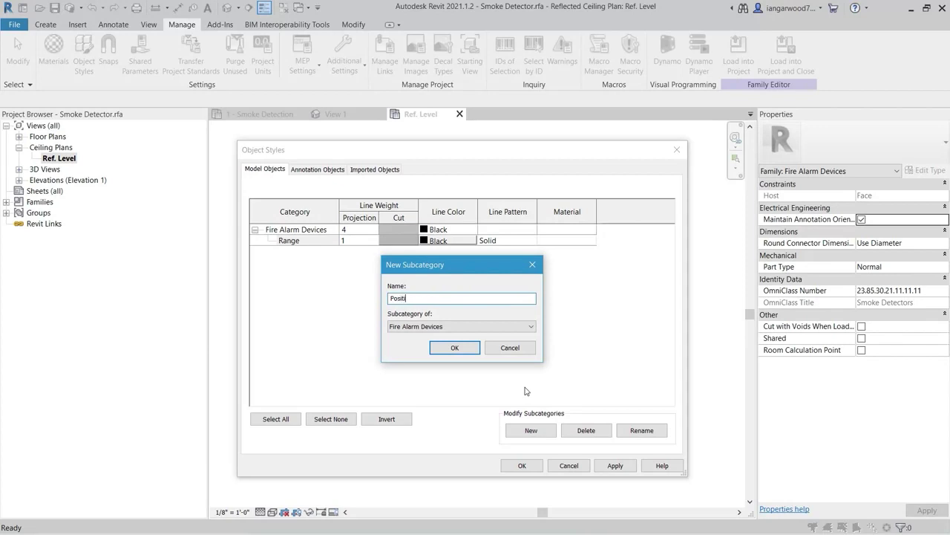
text(on)
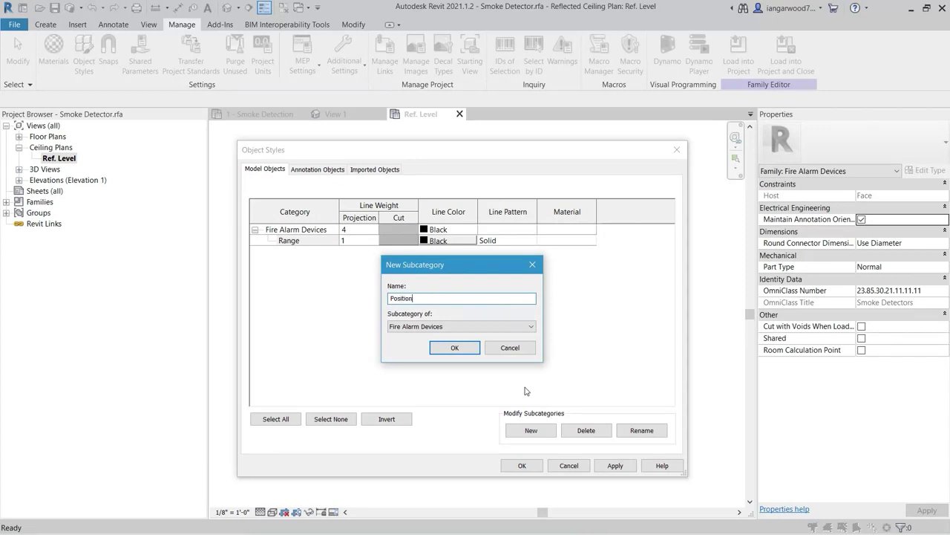
click(455, 348)
- Set the Range subcategory's line color to red and its line pattern to Hidden
click(442, 252)
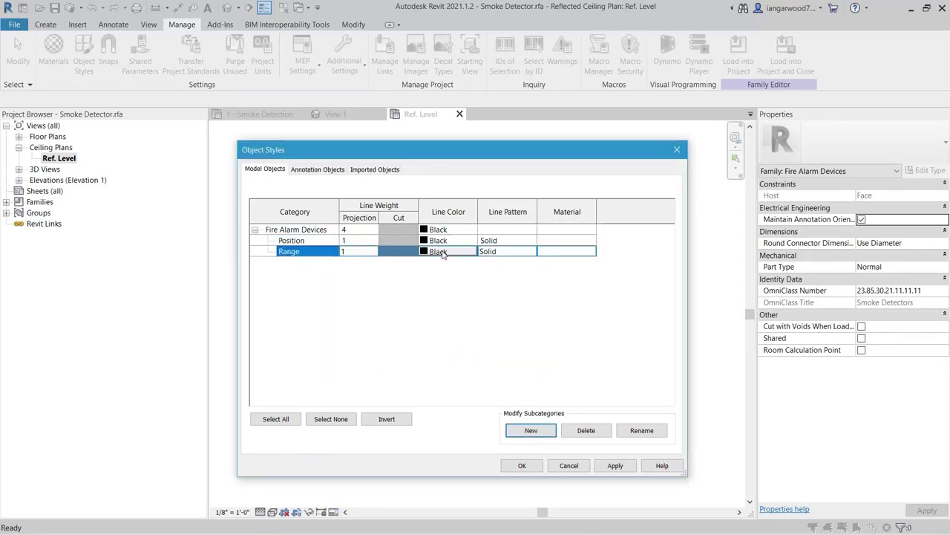
click(442, 252)
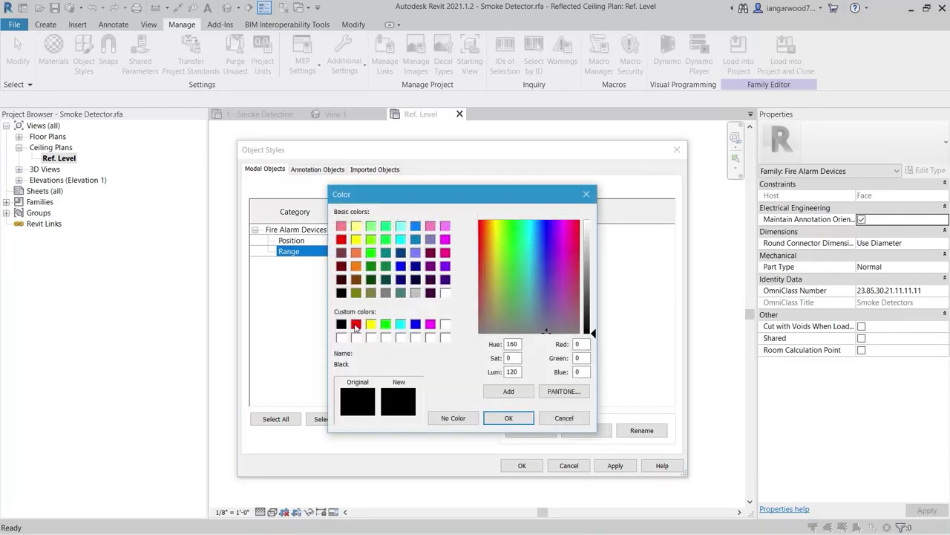
click(355, 324)
click(508, 417)
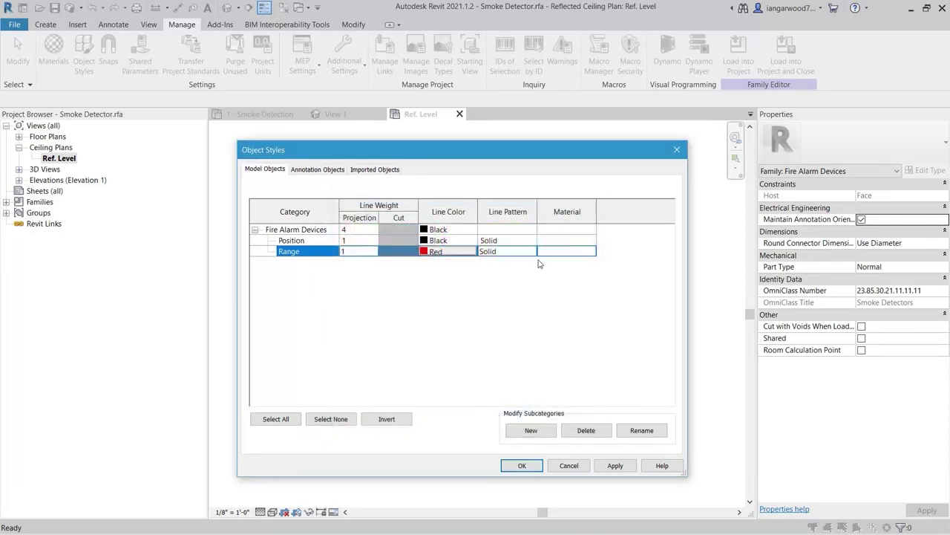
click(530, 251)
scroll(513, 293, down, 3)
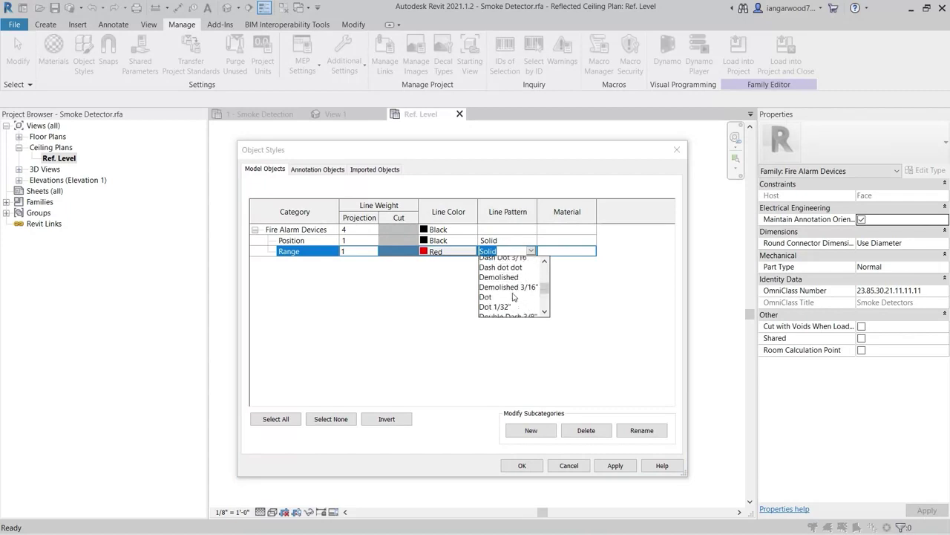
scroll(514, 296, down, 2)
click(498, 295)
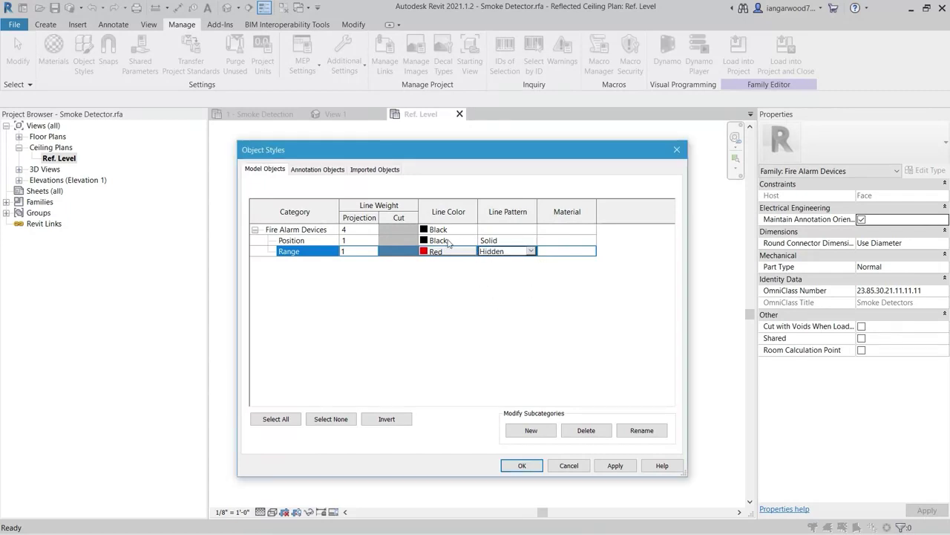
- Set the Position subcategory's line pattern to Hidden and accept the object styles
click(531, 240)
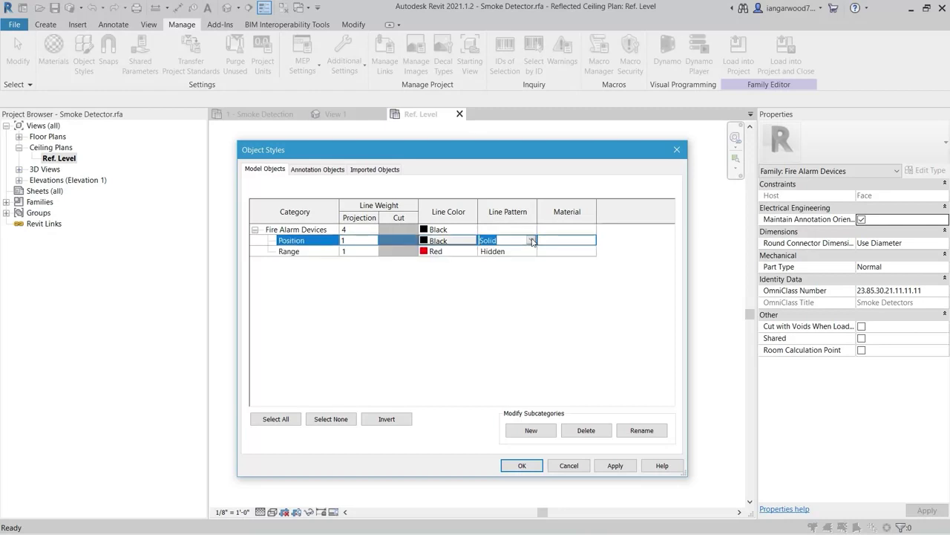
click(532, 241)
scroll(507, 284, down, 3)
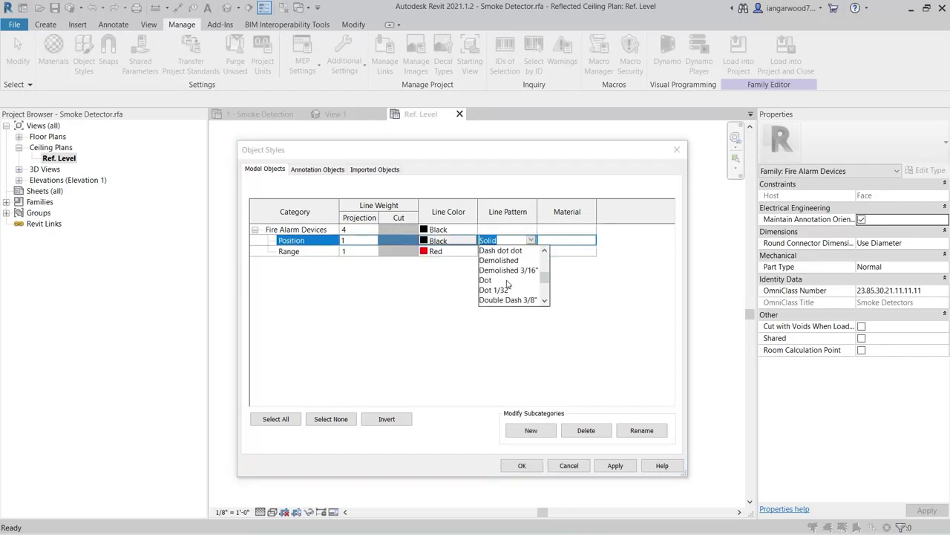
scroll(507, 284, down, 1)
click(506, 282)
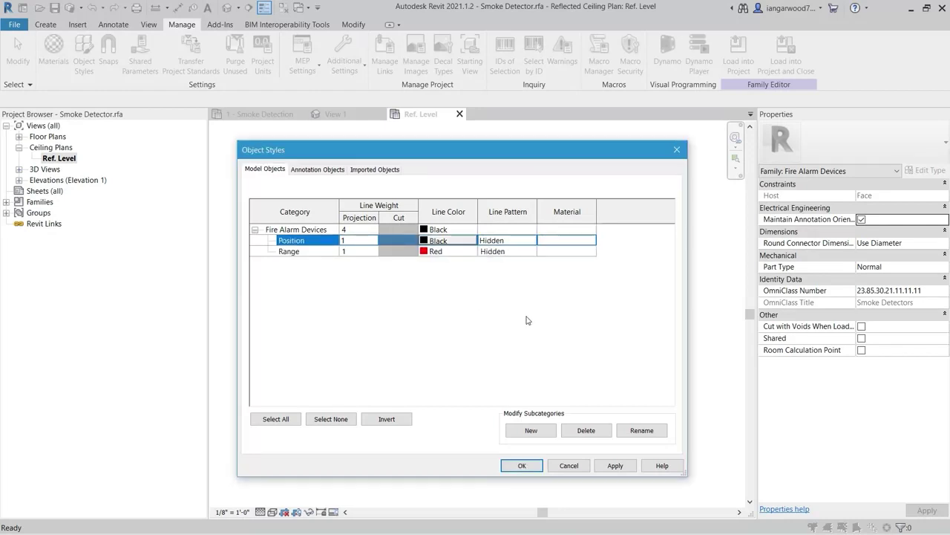
click(522, 466)
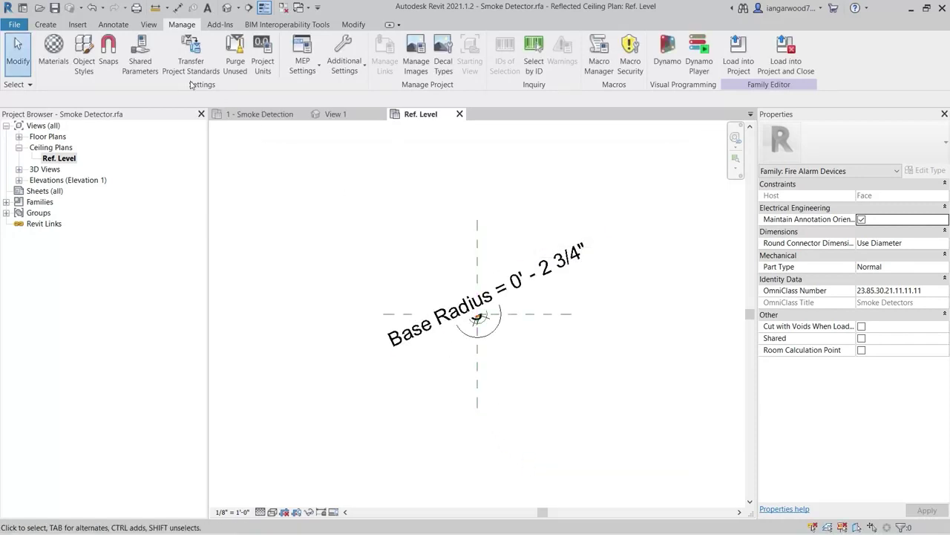
- Draw a symbolic-line circle in the Range subcategory, centred on the detector, with a radius of 14'-0"
click(113, 26)
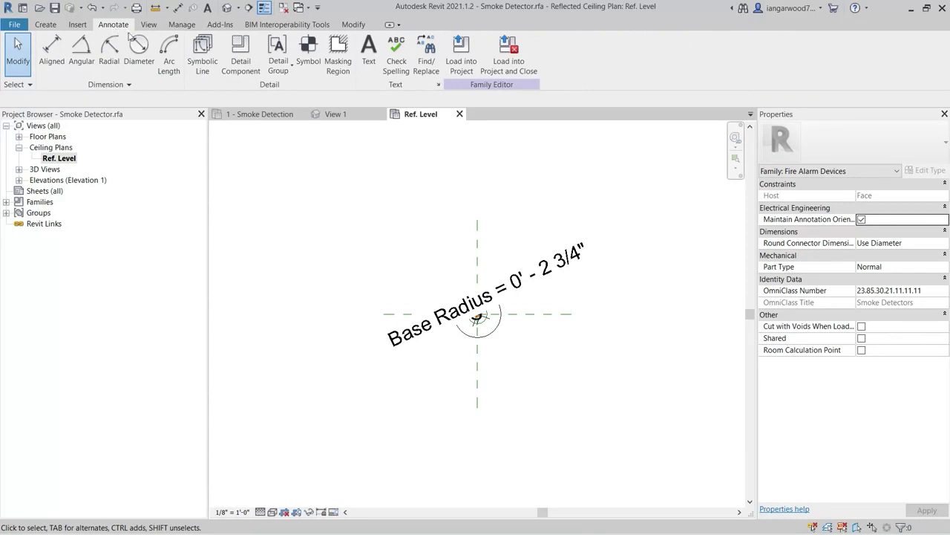
click(203, 50)
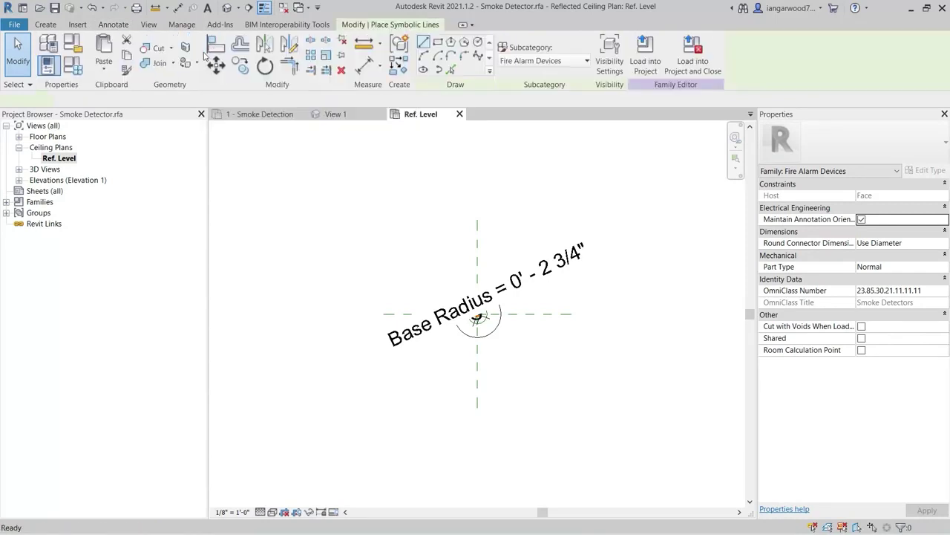
click(478, 43)
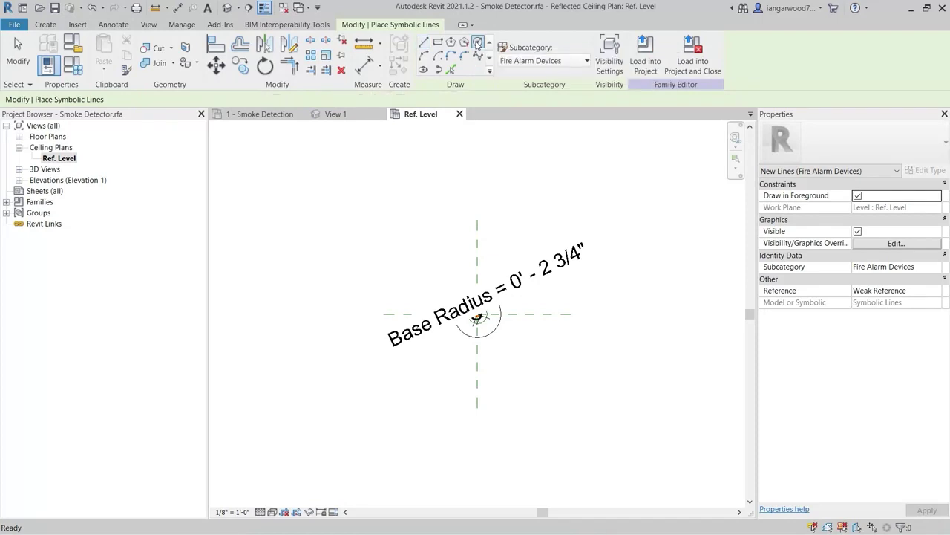
click(586, 61)
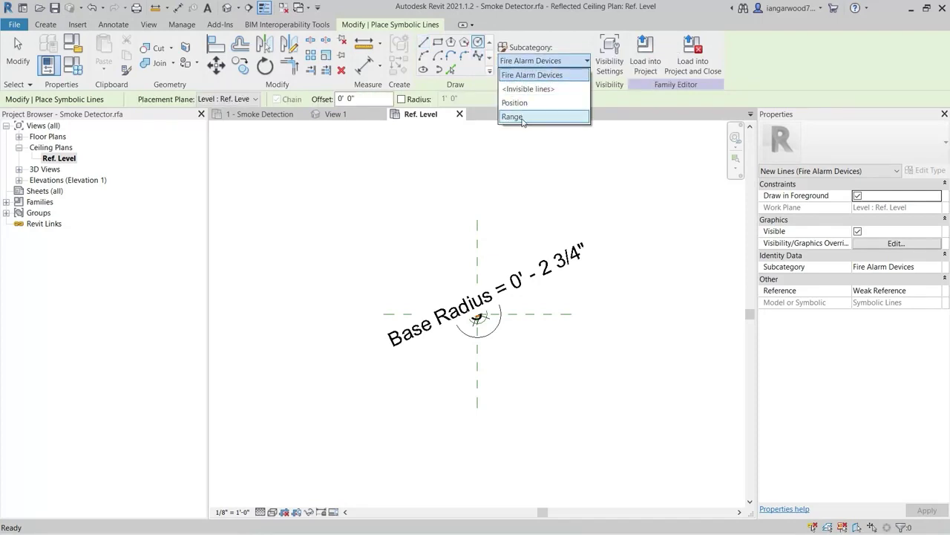
click(523, 119)
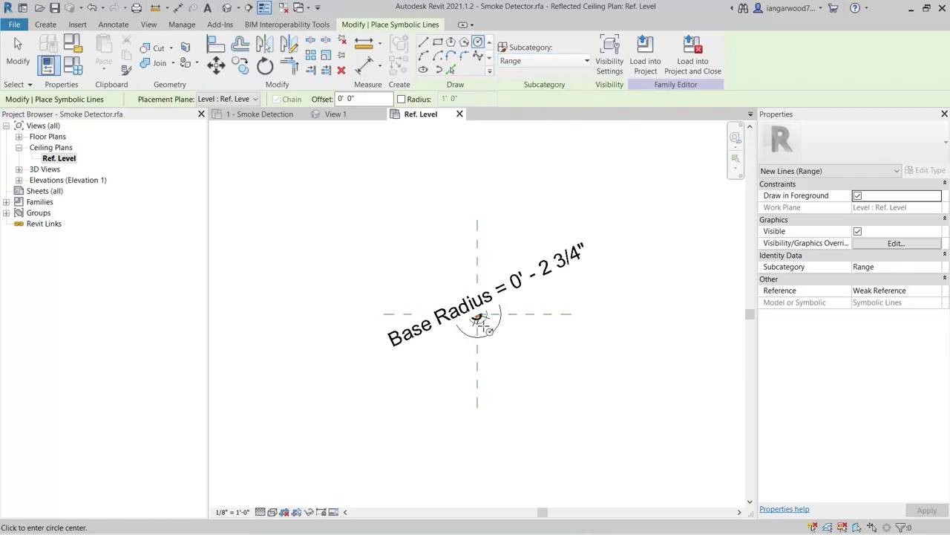
scroll(484, 327, up, 4)
scroll(484, 327, up, 3)
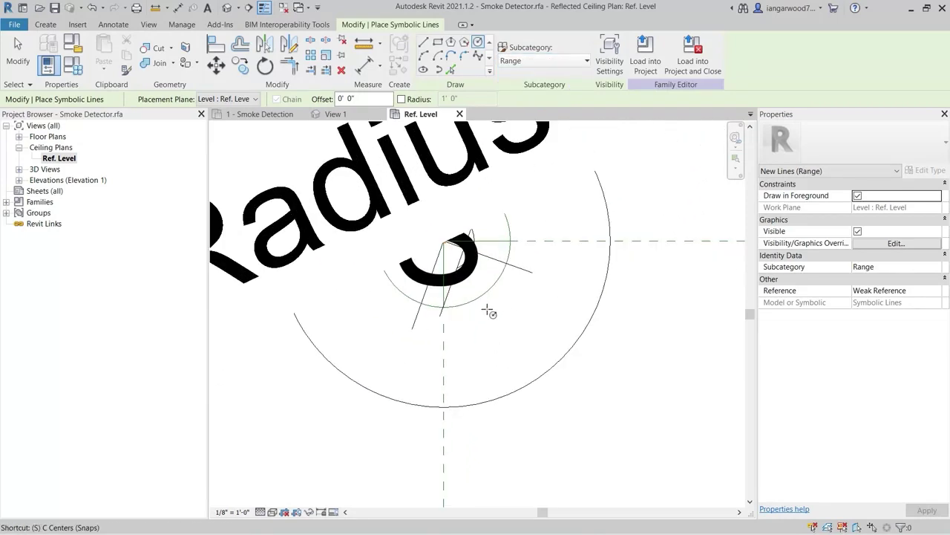
click(481, 244)
scroll(487, 275, down, 1)
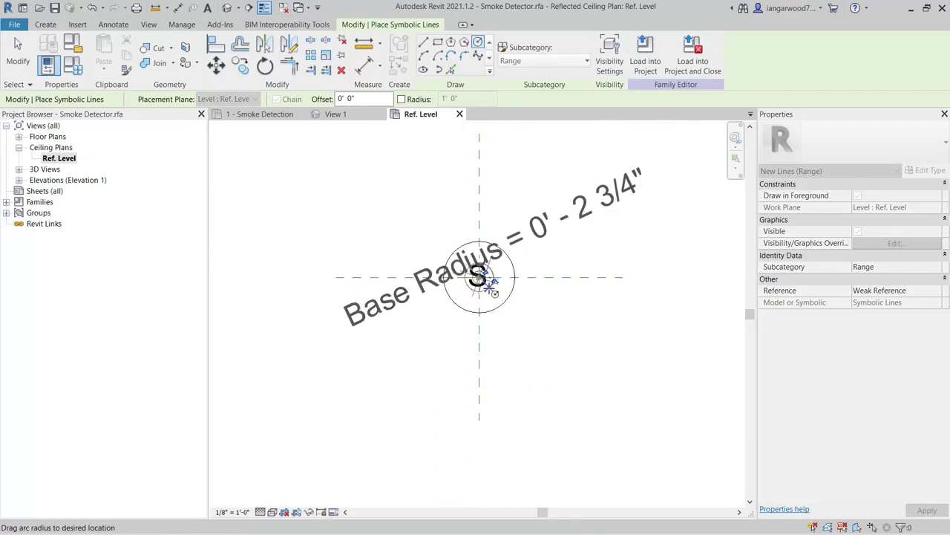
scroll(490, 287, down, 3)
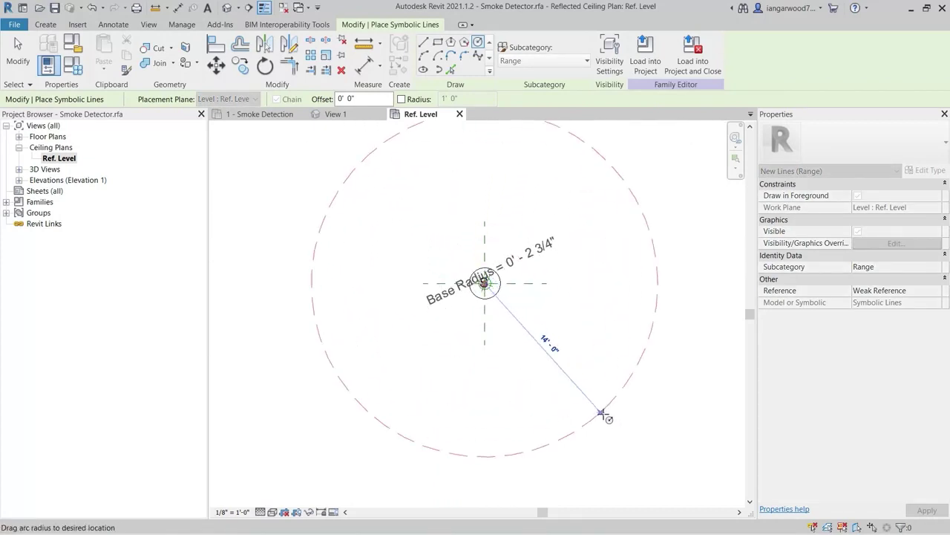
click(601, 413)
scroll(584, 361, down, 2)
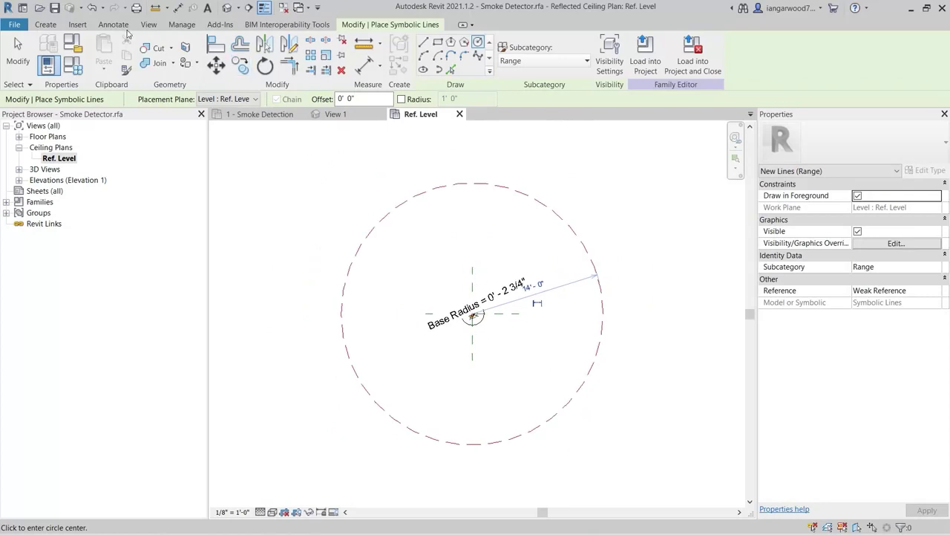
- Add a diameter dimension to the dashed range circle
click(117, 25)
click(138, 51)
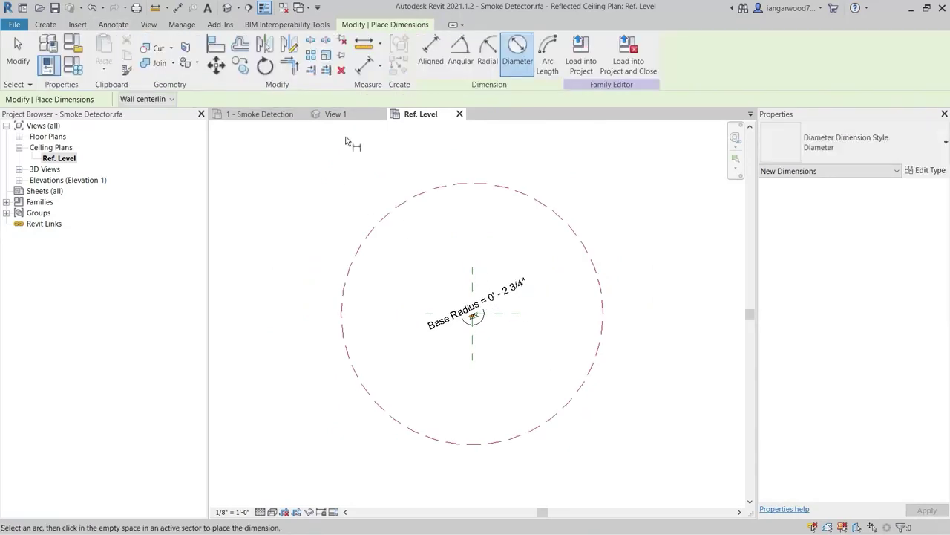
click(386, 214)
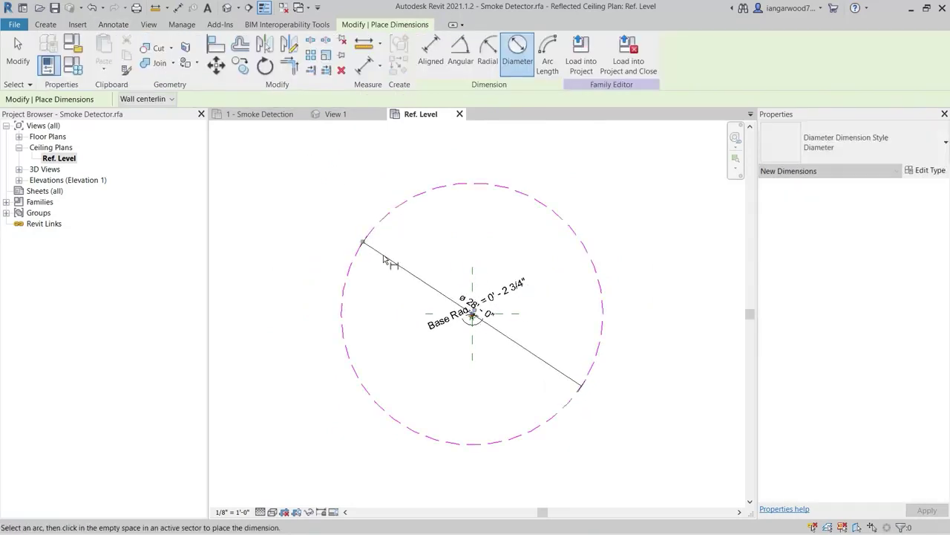
click(420, 223)
key(Escape)
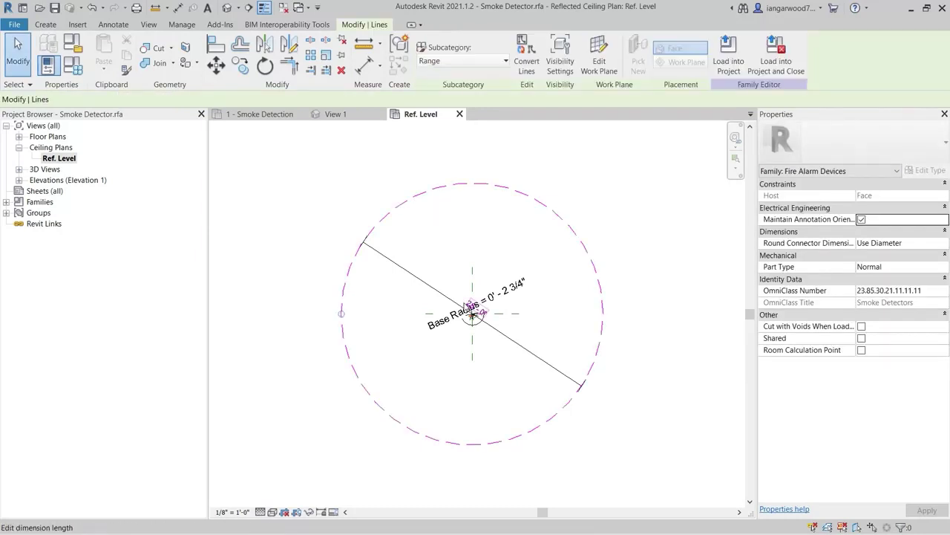
- Set the range circle's diameter to 42'-0"
click(472, 312)
key(Return)
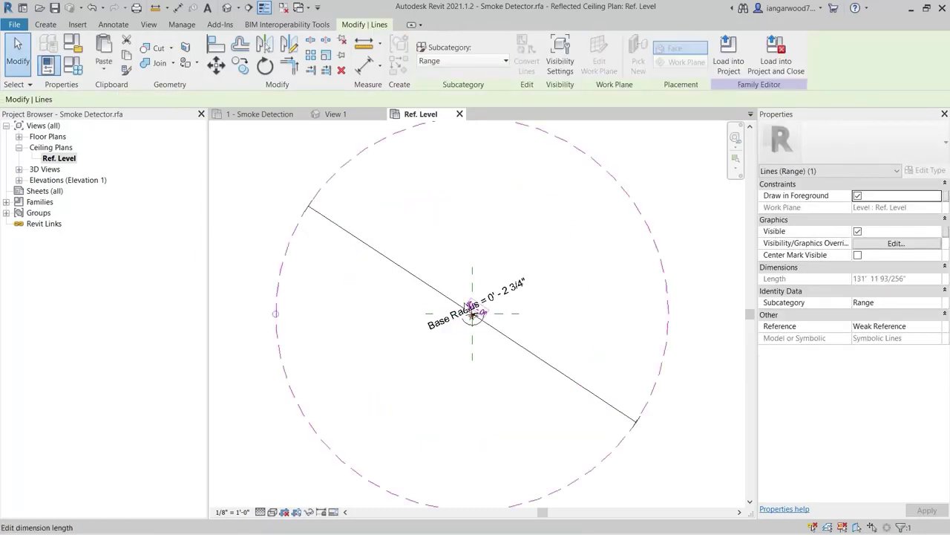
click(531, 309)
scroll(549, 302, down, 2)
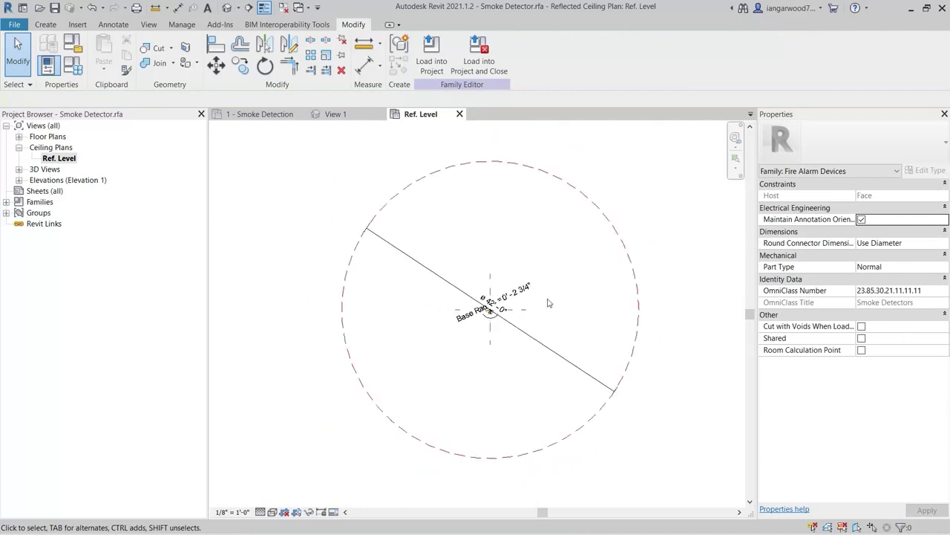
scroll(548, 305, down, 2)
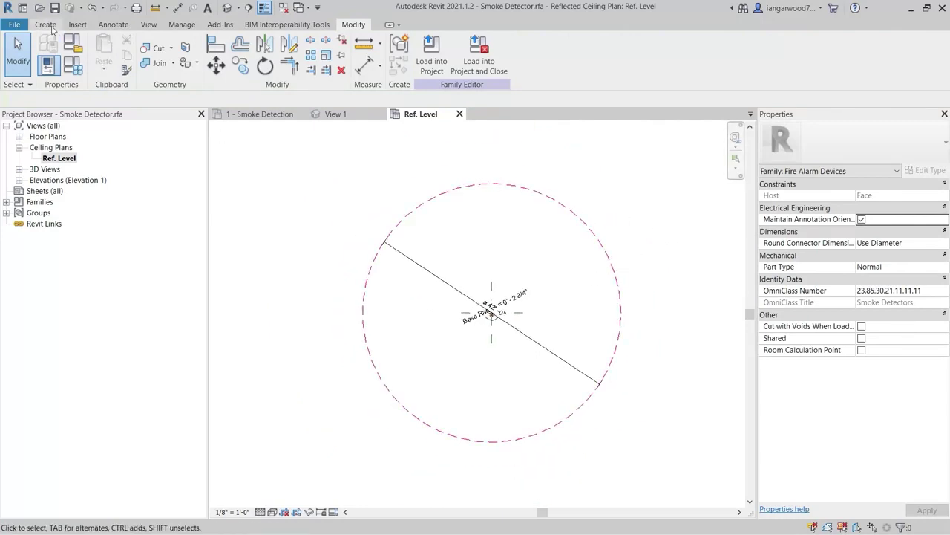
- Draw two horizontal reference planes, about 14'-8" above and 19'-10" below the detector's centre
click(49, 26)
click(699, 54)
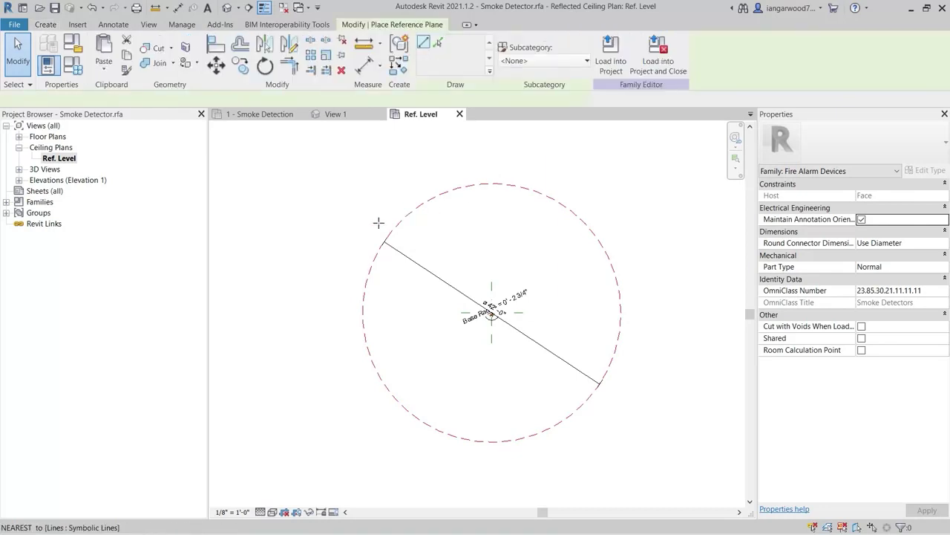
click(333, 222)
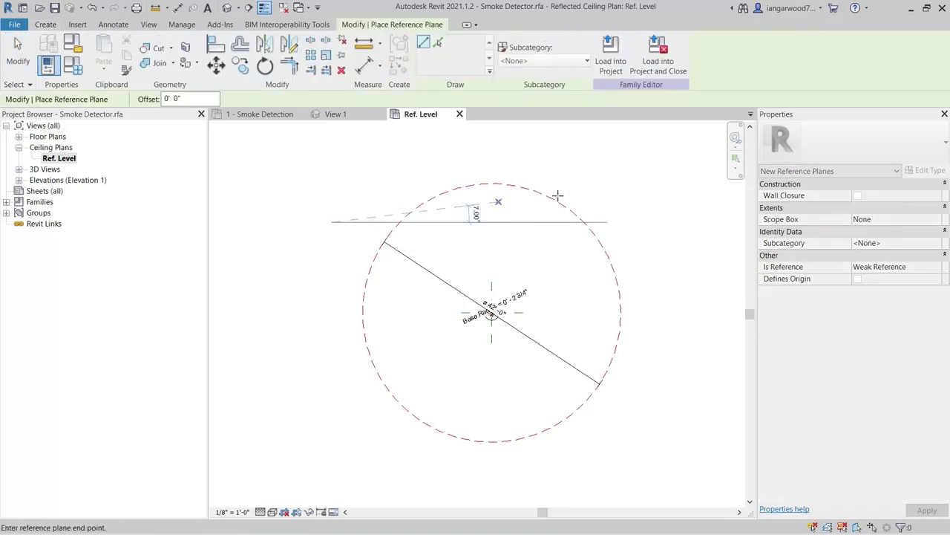
click(657, 222)
click(332, 222)
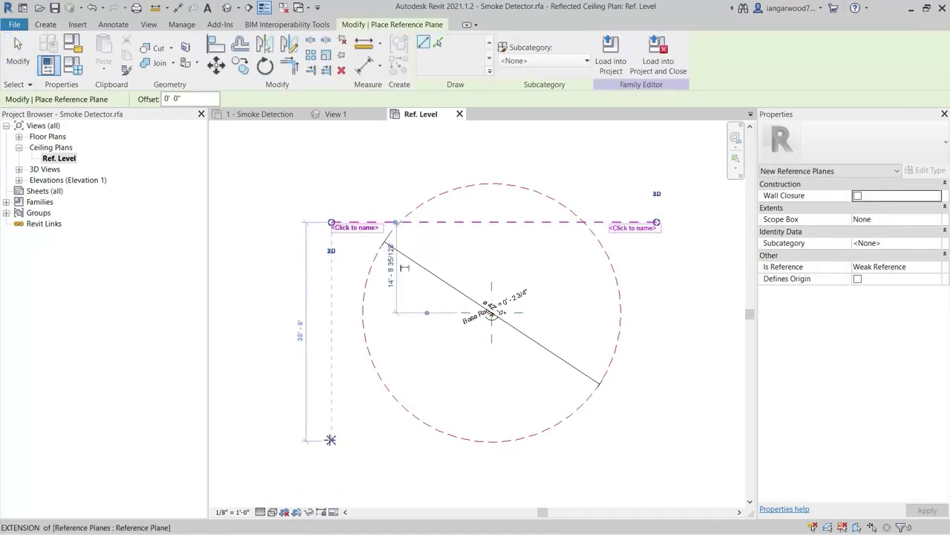
click(331, 434)
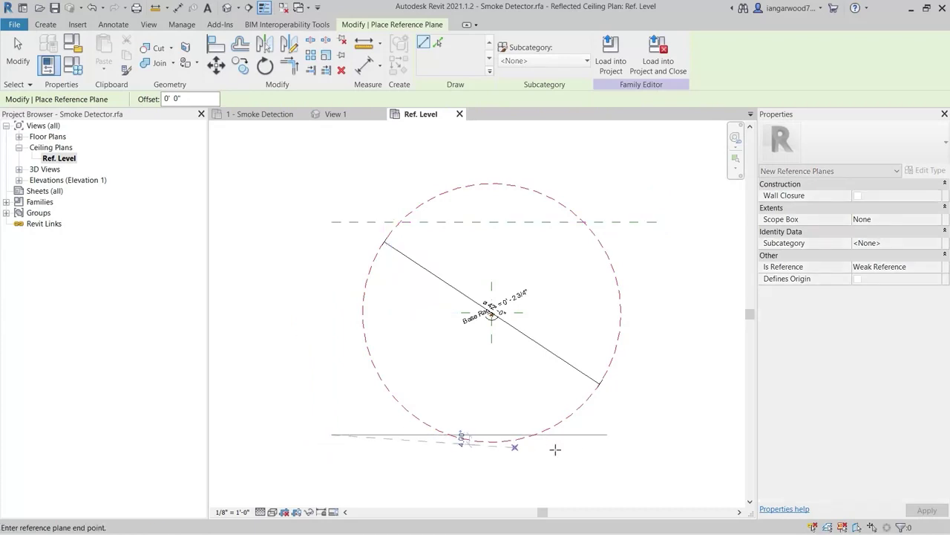
click(657, 434)
- Draw two vertical reference planes, about 20'-1" left and 17'-8" right of the detector's centre
click(368, 192)
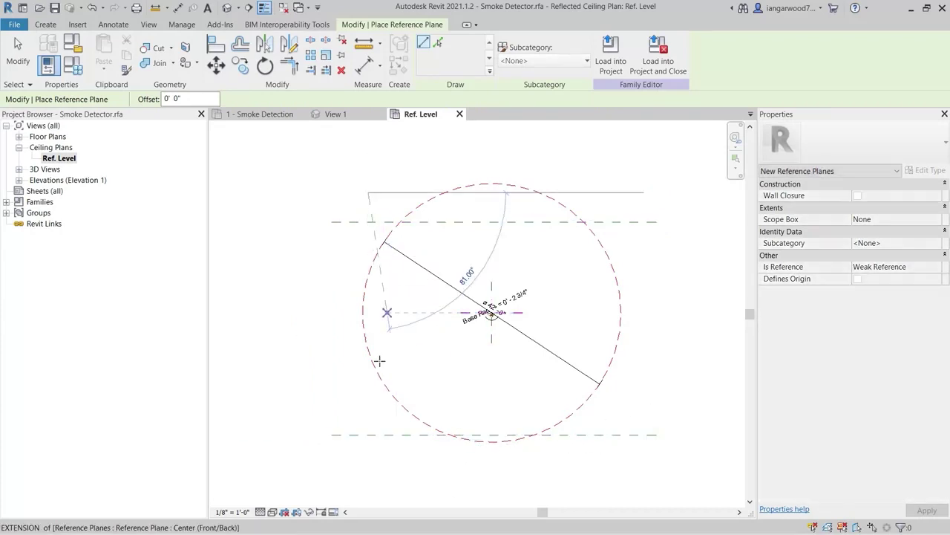
click(369, 458)
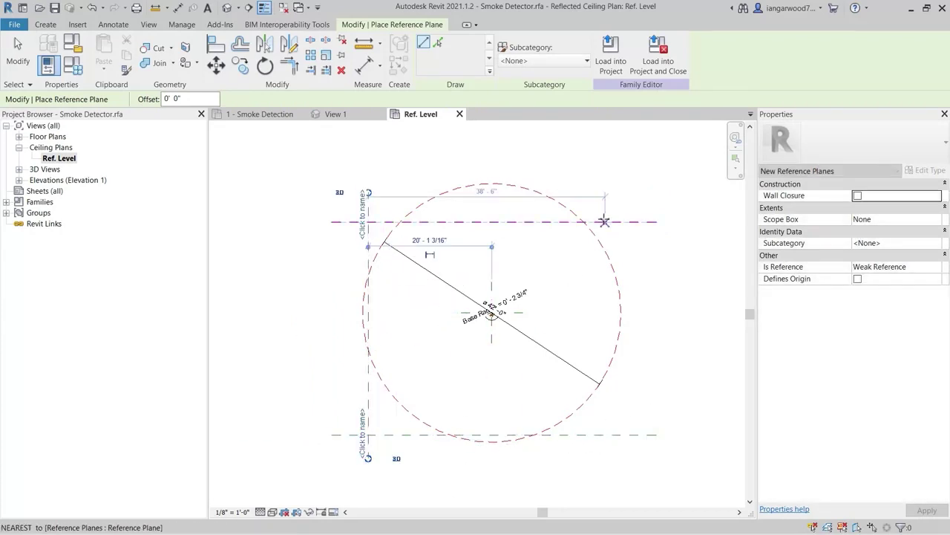
click(601, 179)
click(601, 457)
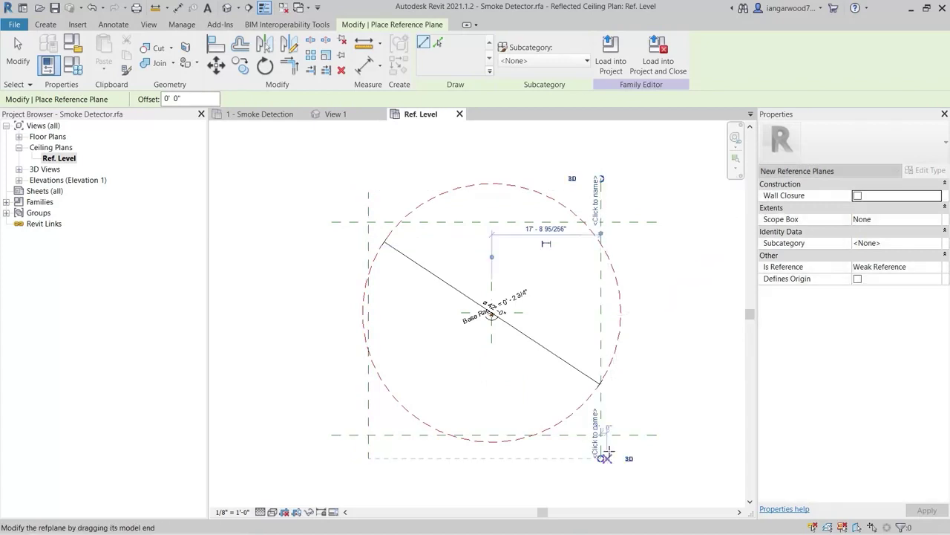
key(Escape)
key(Escape)
- Place a continuous aligned dimension above the circle across the left, centre and right vertical reference planes
click(113, 25)
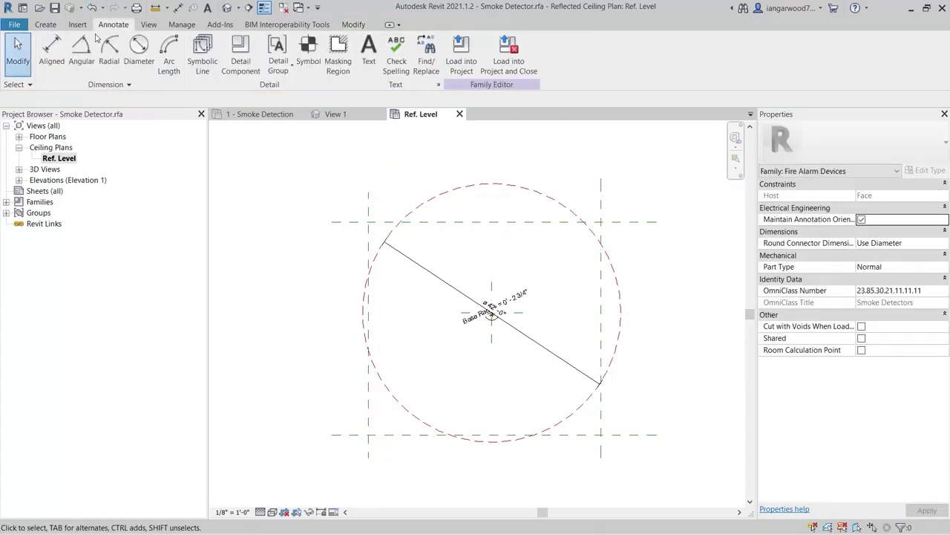
click(43, 49)
click(369, 199)
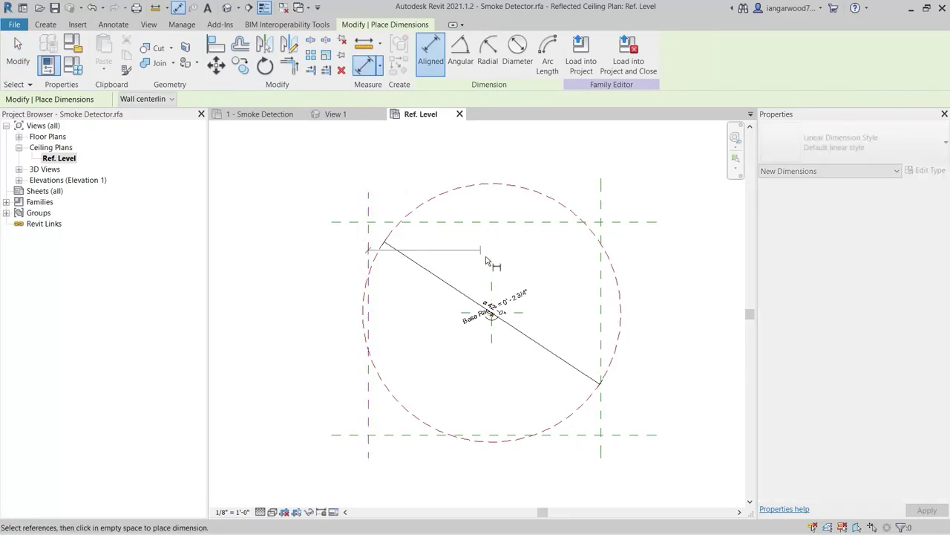
click(491, 281)
click(604, 191)
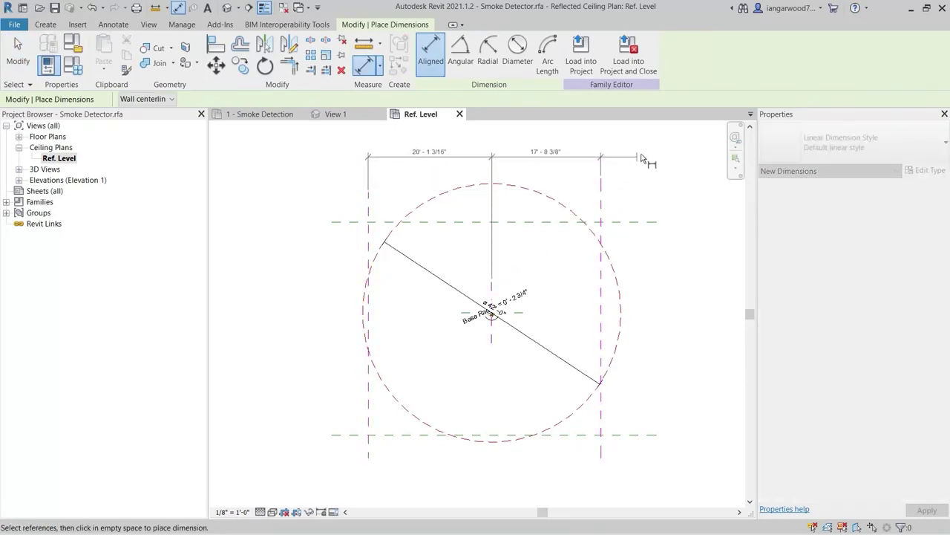
click(654, 153)
- Place a continuous aligned dimension right of the circle across the upper, centre and lower horizontal reference planes
click(646, 222)
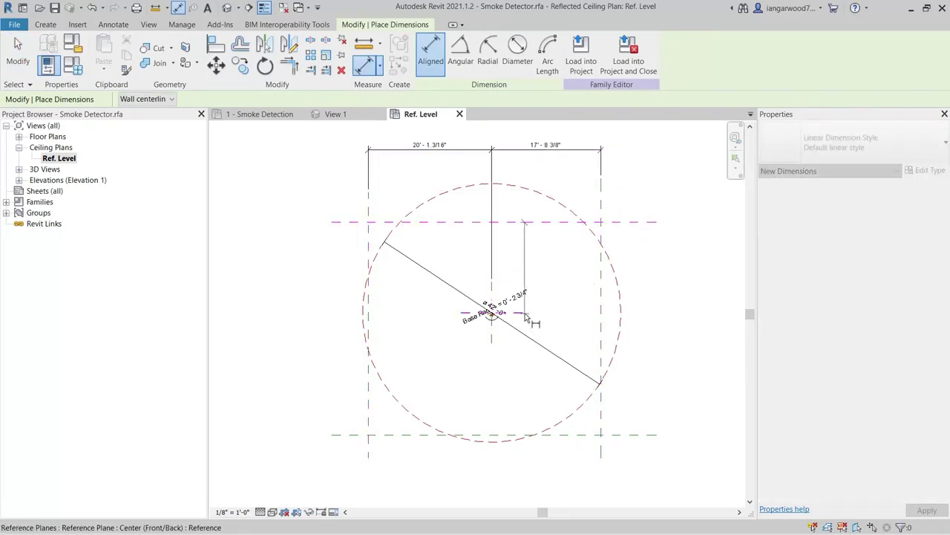
click(529, 312)
click(635, 434)
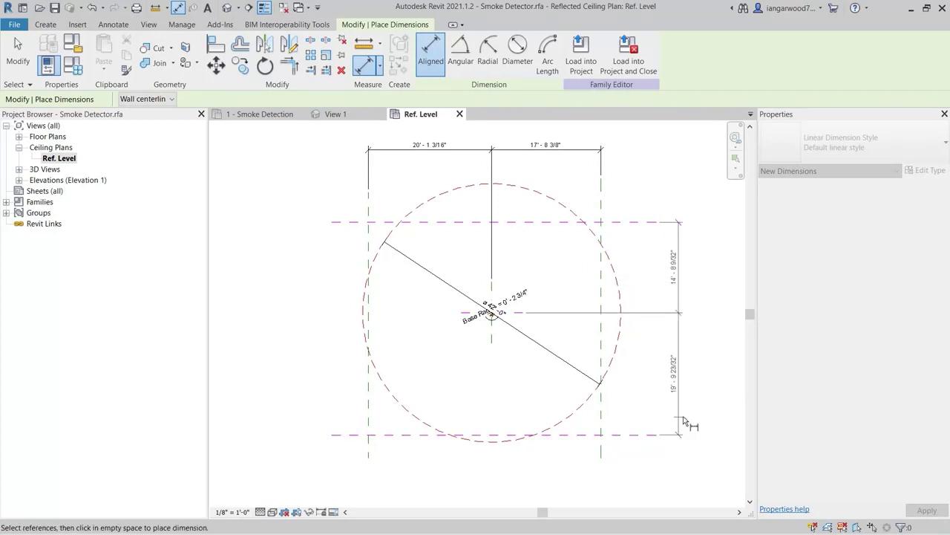
click(692, 327)
key(Escape)
- Apply equality constraints to both continuous dimensions so the reference planes are centred on the detector
click(695, 334)
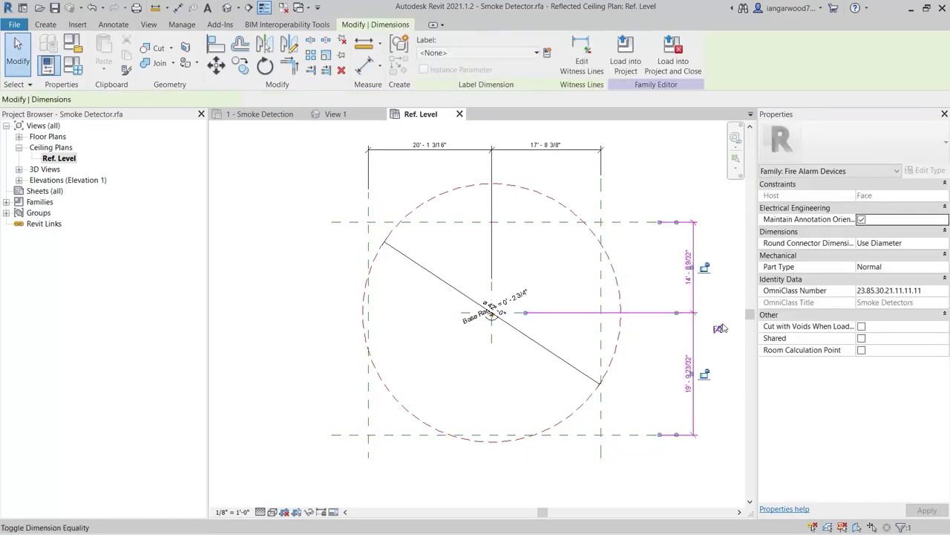
click(717, 329)
click(554, 150)
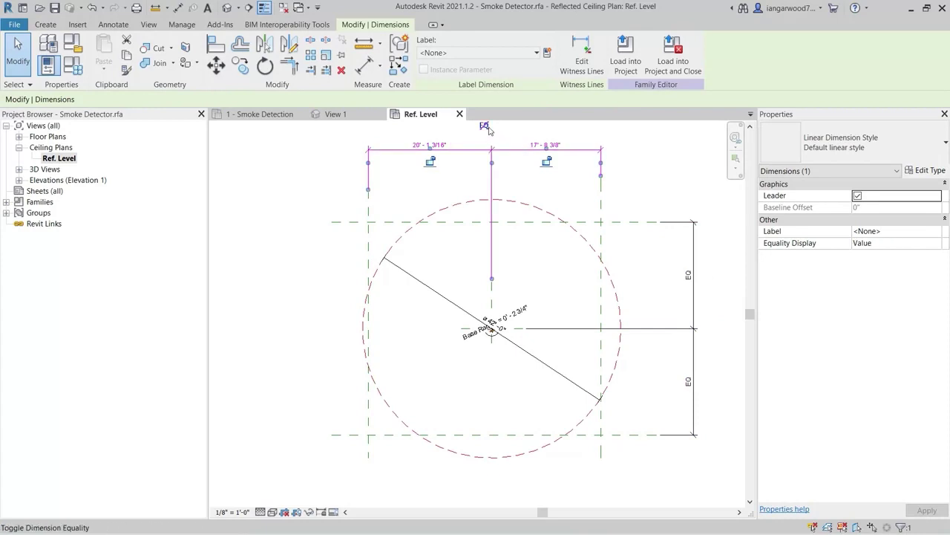
click(485, 125)
click(261, 148)
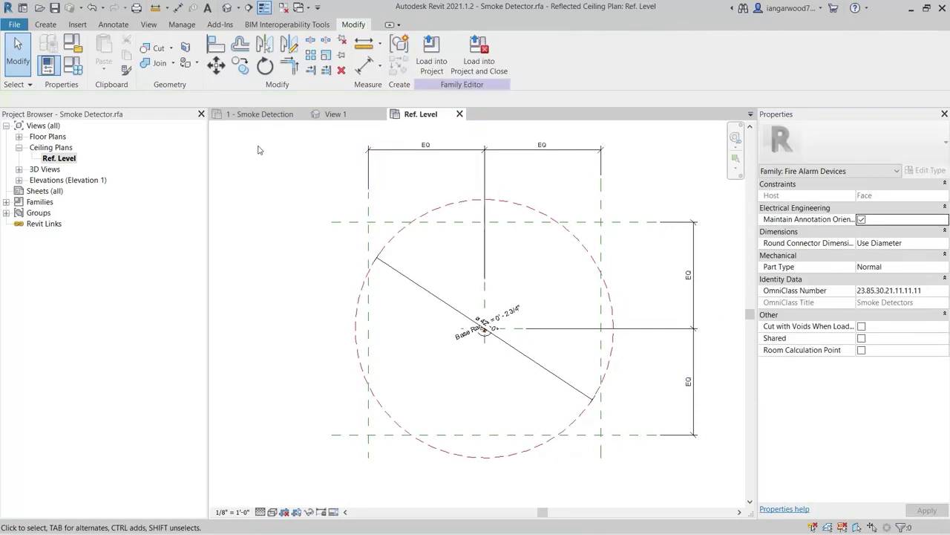
- Add overall aligned dimensions between the two outer vertical planes and between the two outer horizontal planes
click(113, 24)
click(51, 52)
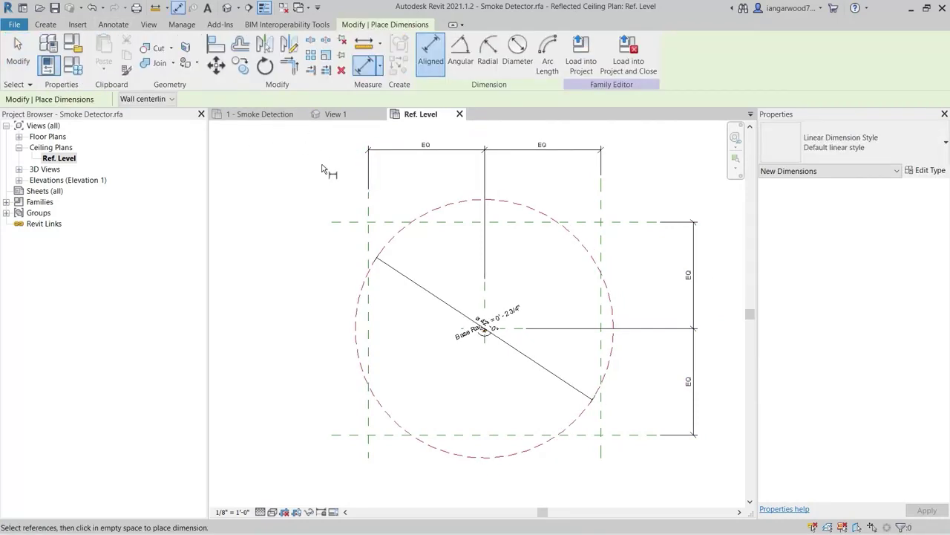
click(602, 212)
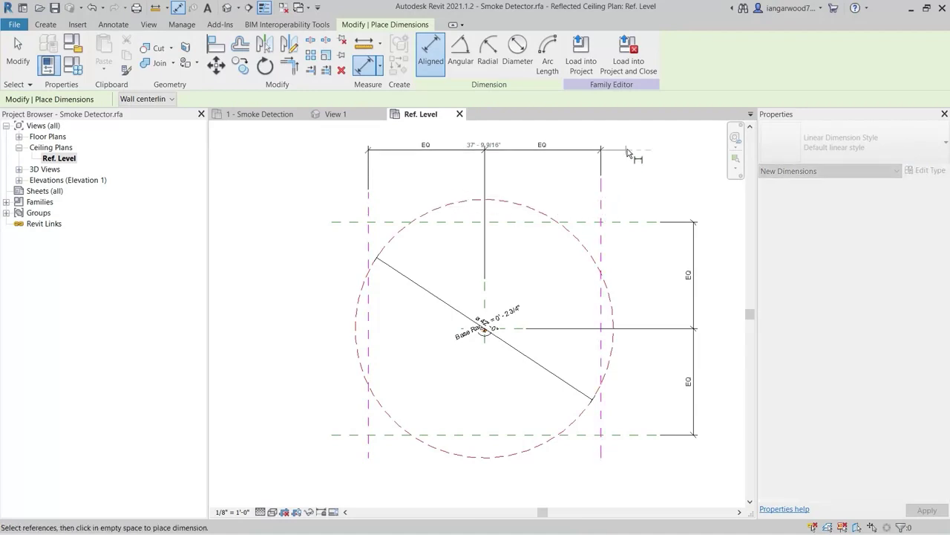
click(662, 141)
click(637, 221)
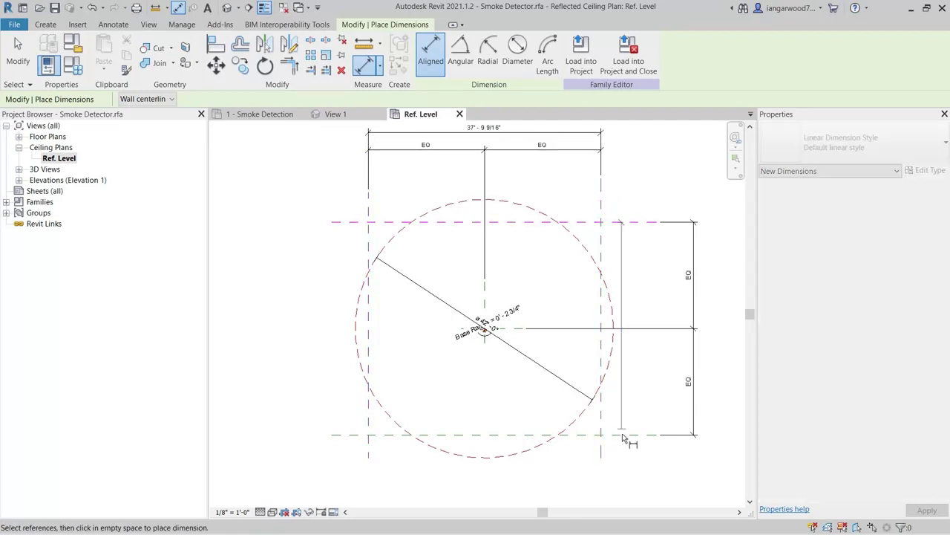
click(675, 434)
click(713, 418)
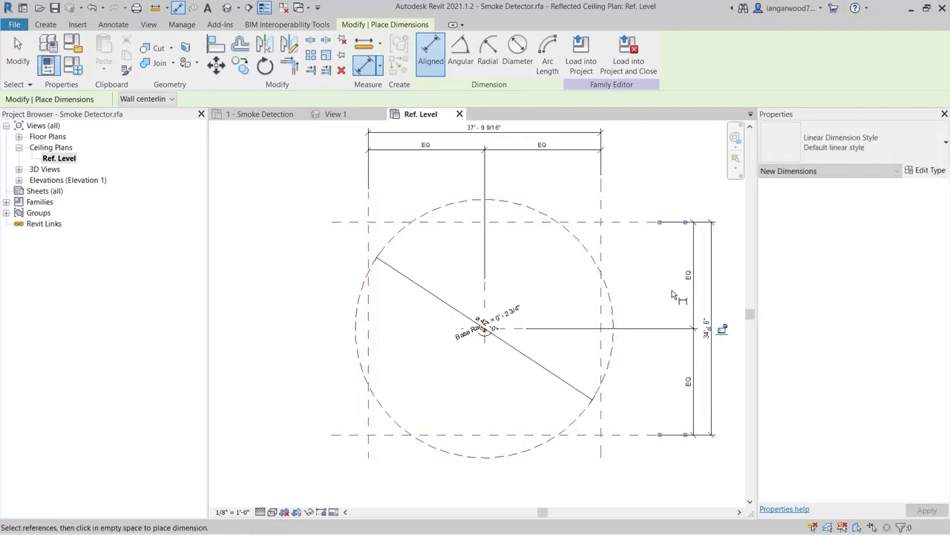
key(Escape)
key(Escape)
- Set the overall spacing of the outer horizontal planes and of the outer vertical planes to 30'-0" each
click(634, 222)
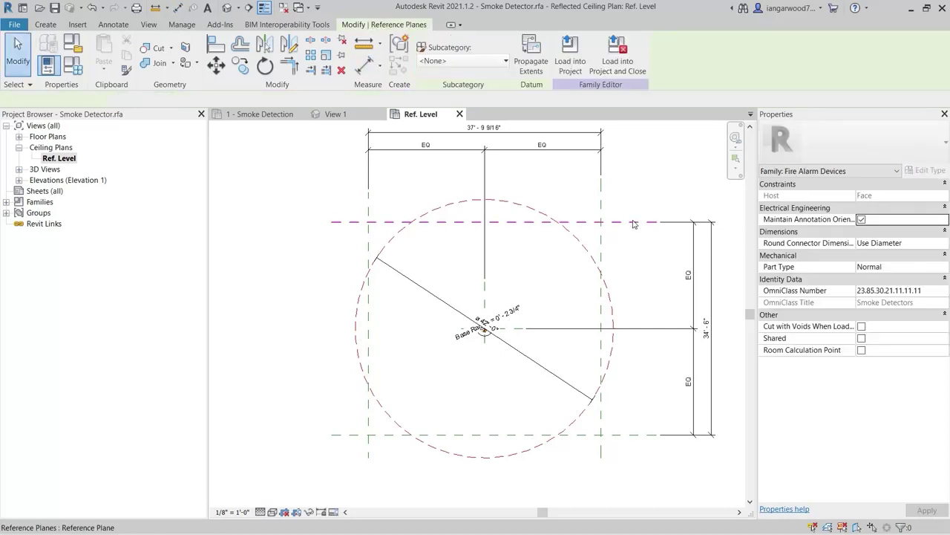
click(705, 324)
text(30)
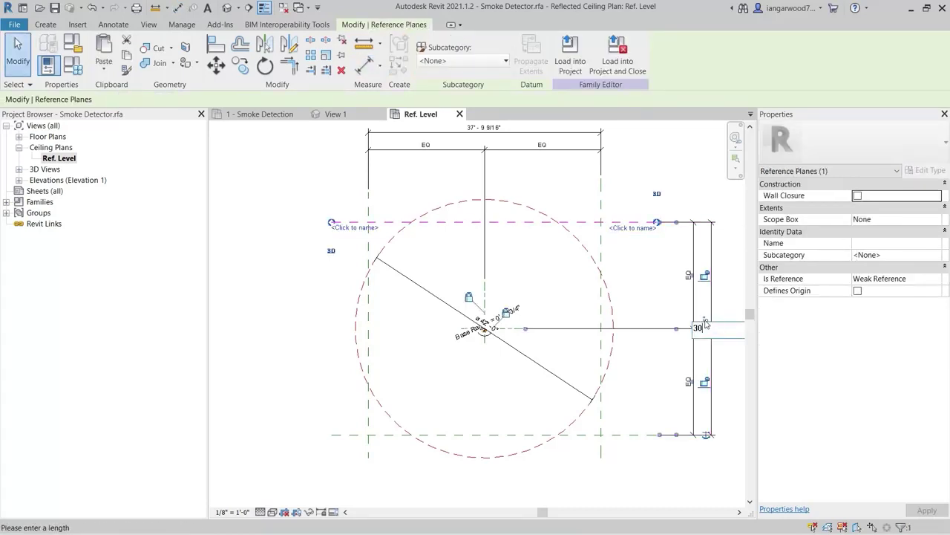
key(Return)
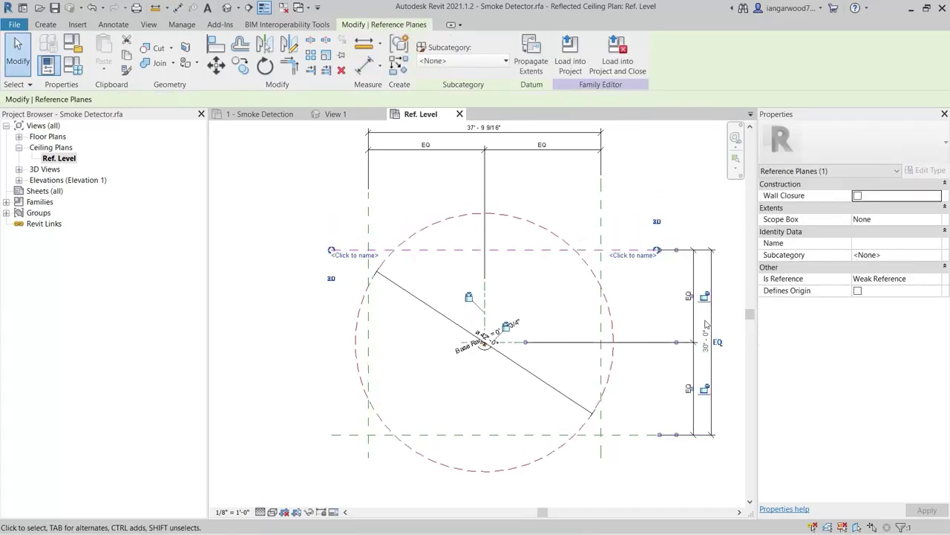
click(603, 211)
click(498, 128)
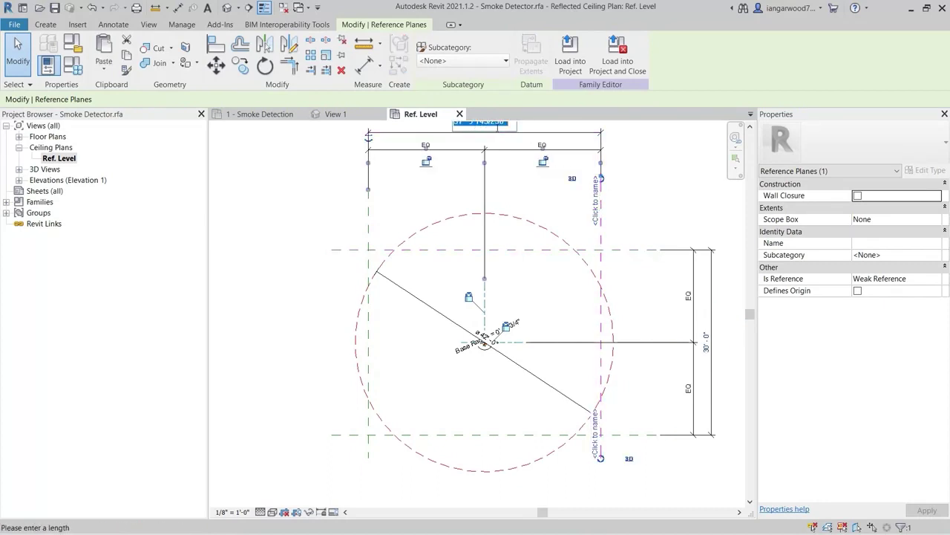
text(30)
key(Return)
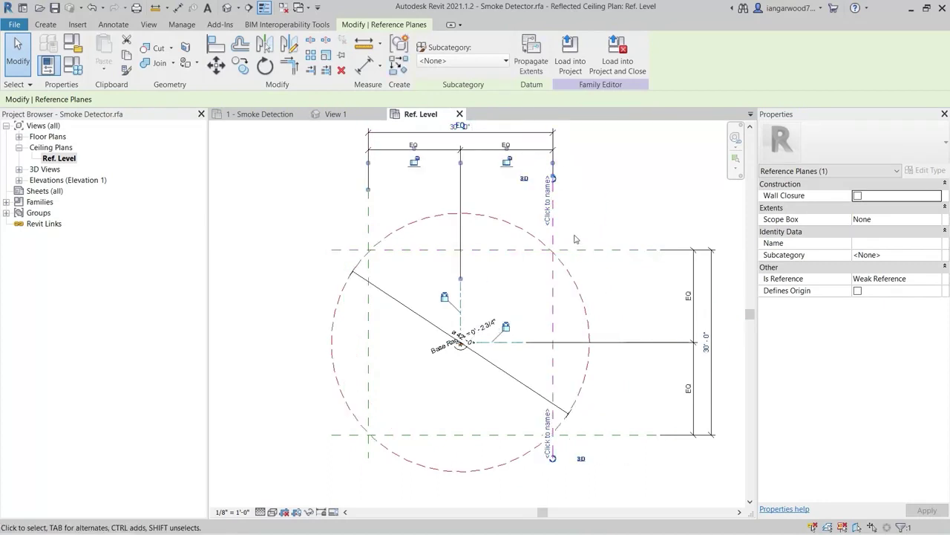
- Lock both overall 30'-0" dimensions between the outer reference planes
click(471, 132)
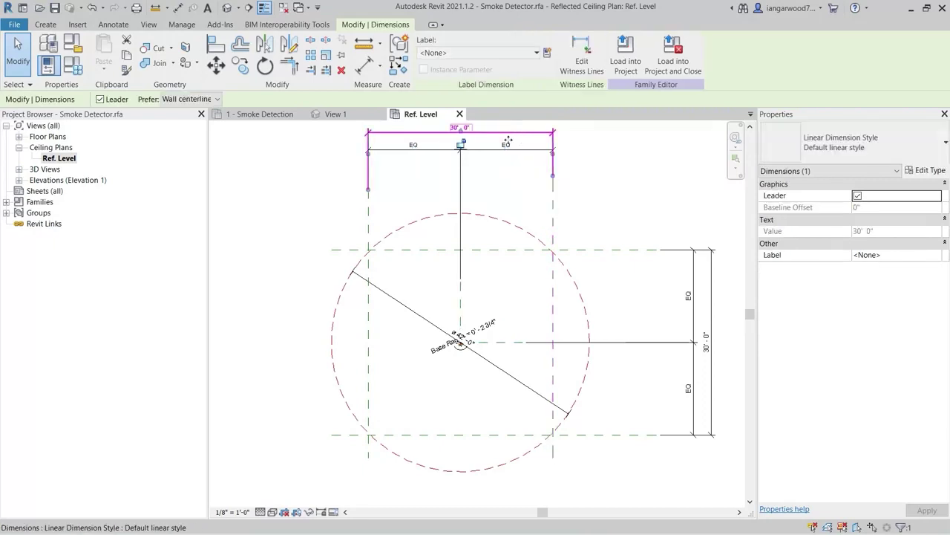
middle_drag(472, 133, 466, 159)
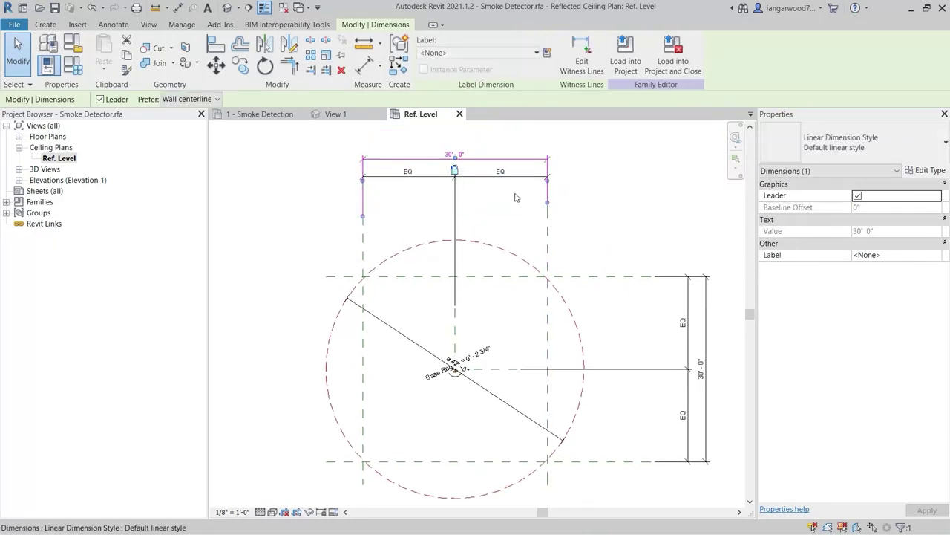
click(706, 356)
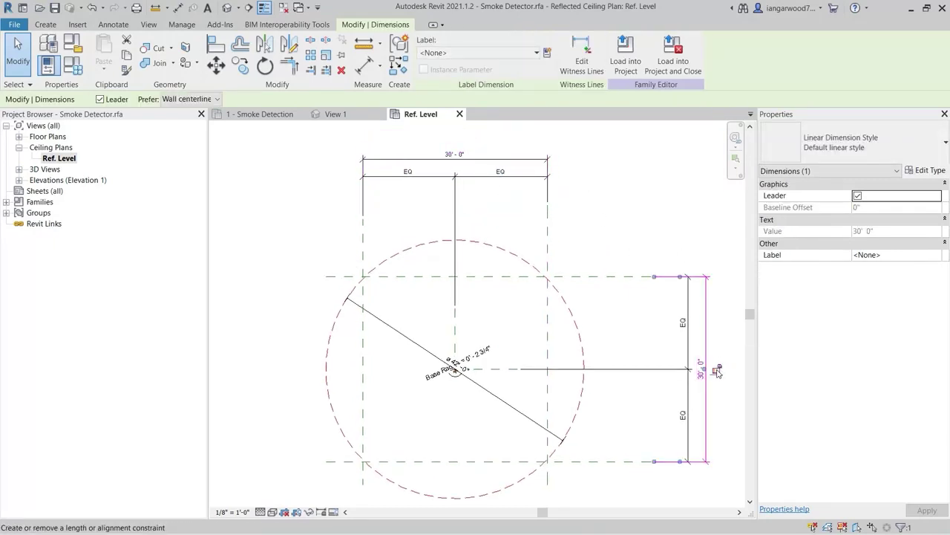
click(663, 244)
middle_drag(662, 240, 664, 220)
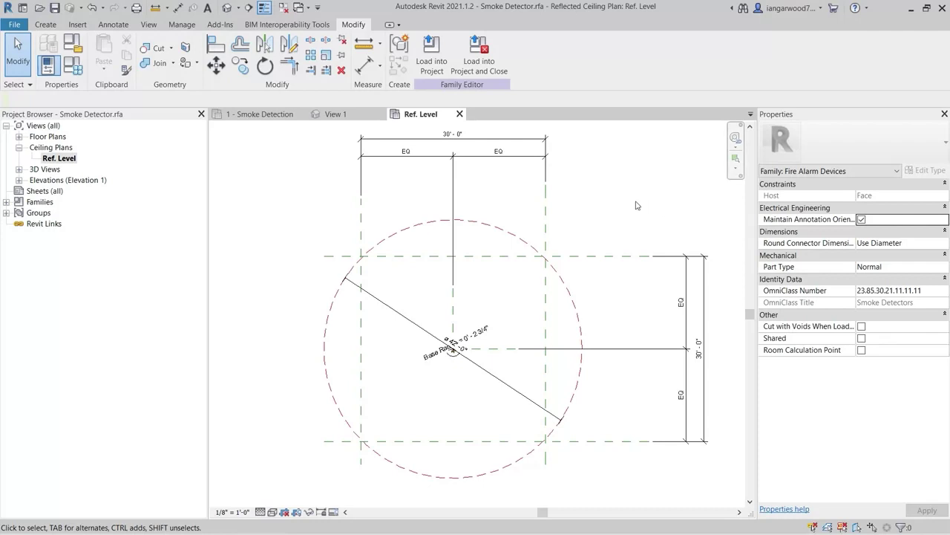
- Draw a symbolic-line rectangle in the Position subcategory between the opposite corner intersections of the outer reference planes
click(111, 25)
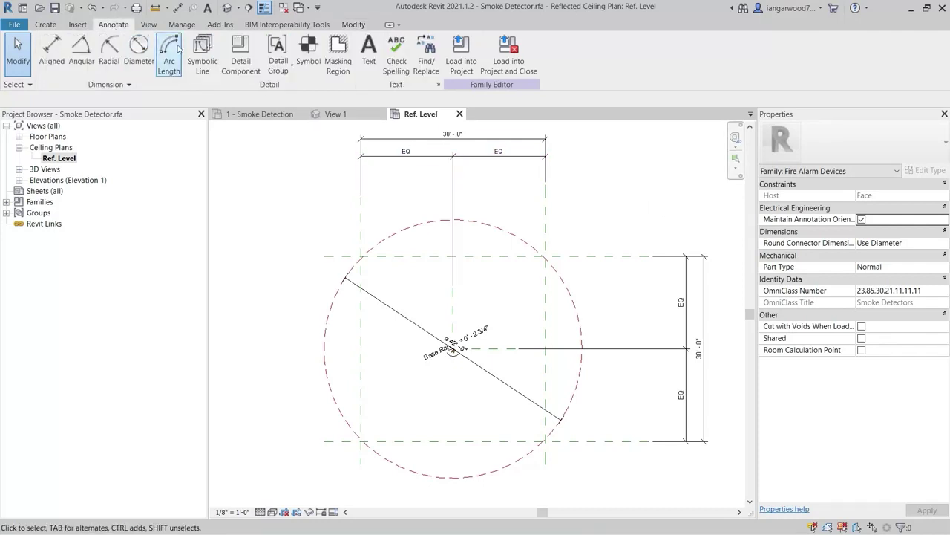
click(202, 46)
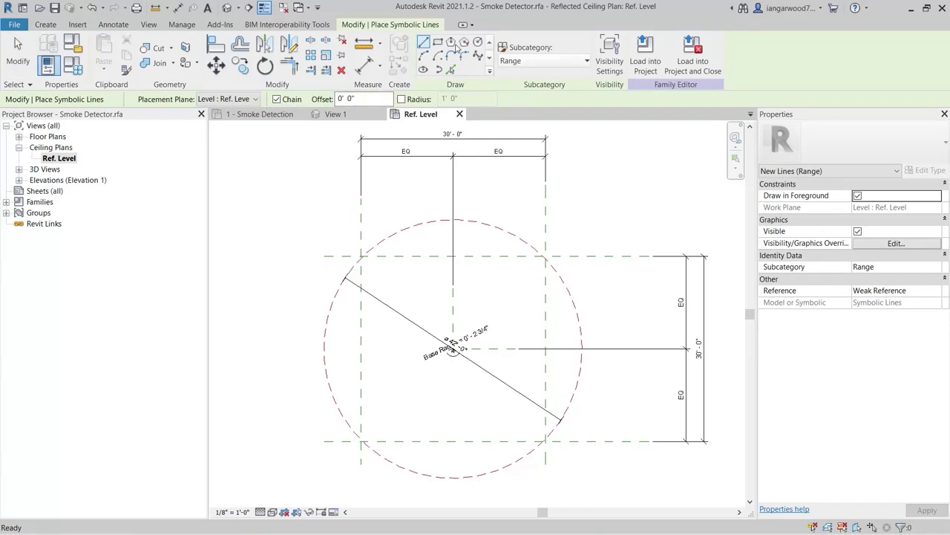
click(438, 42)
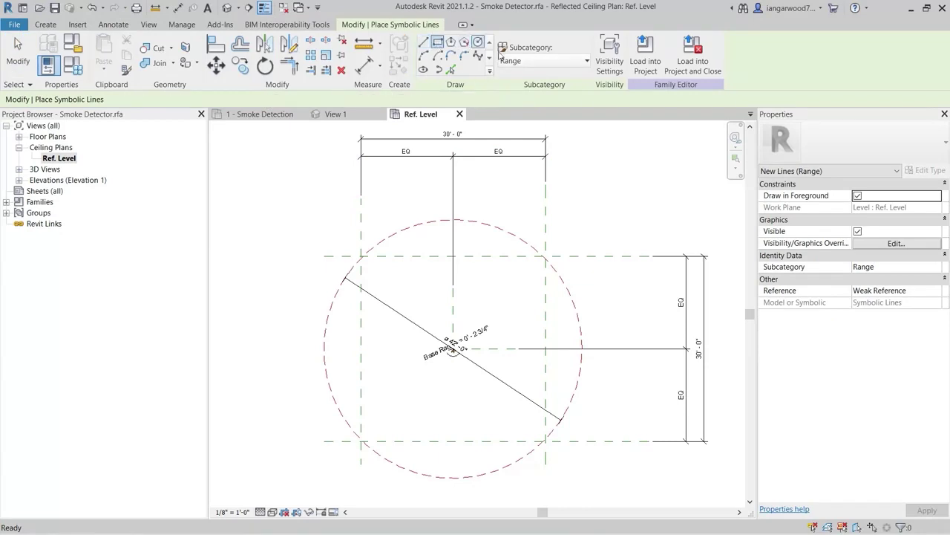
click(577, 62)
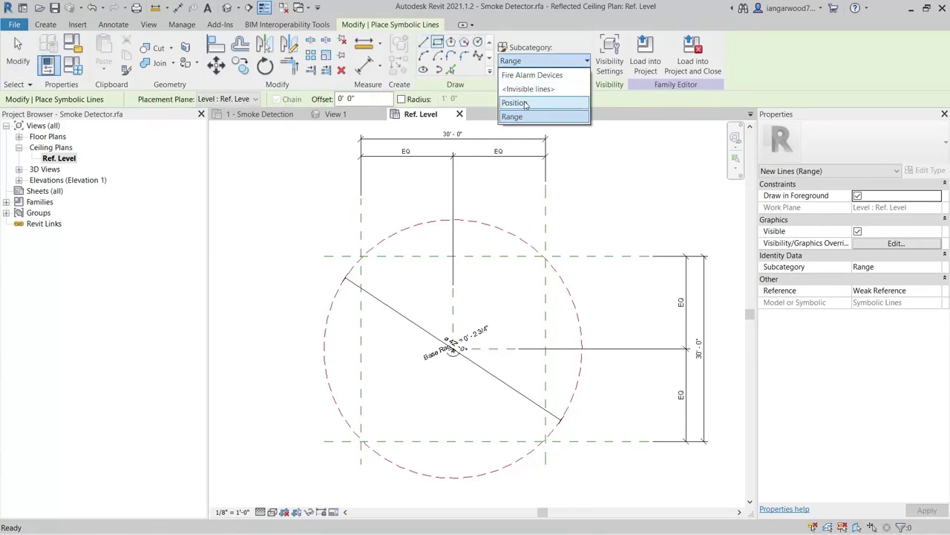
click(525, 104)
scroll(359, 452, up, 5)
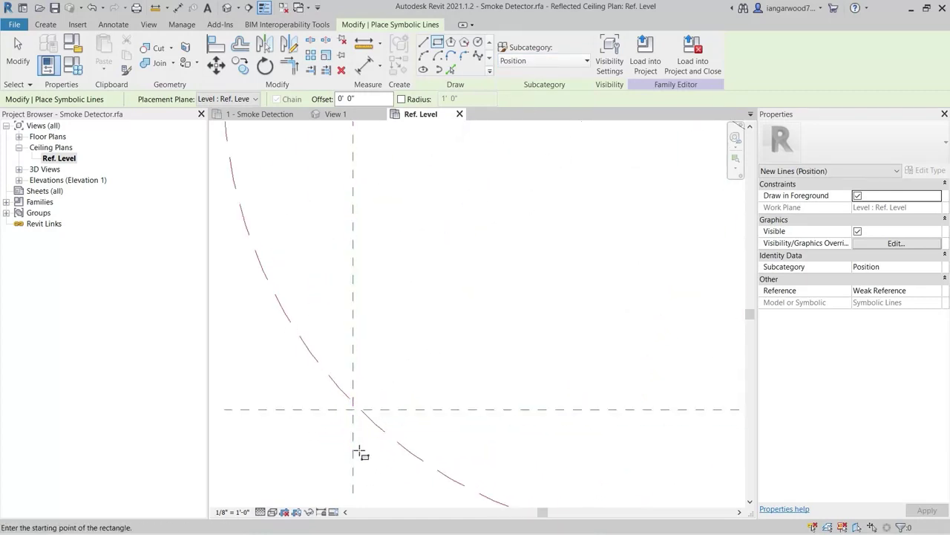
click(353, 408)
scroll(481, 290, down, 2)
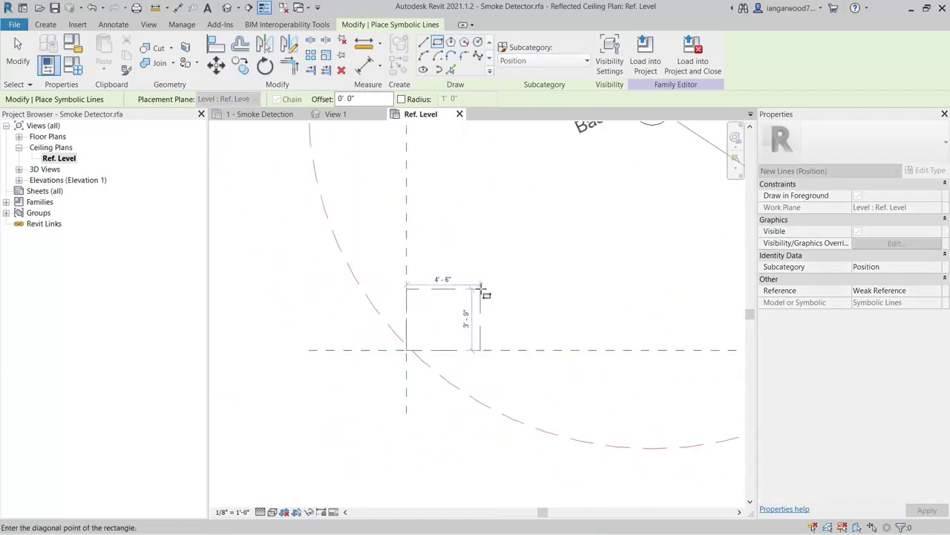
scroll(572, 233, down, 2)
middle_drag(572, 233, 496, 365)
scroll(573, 260, up, 5)
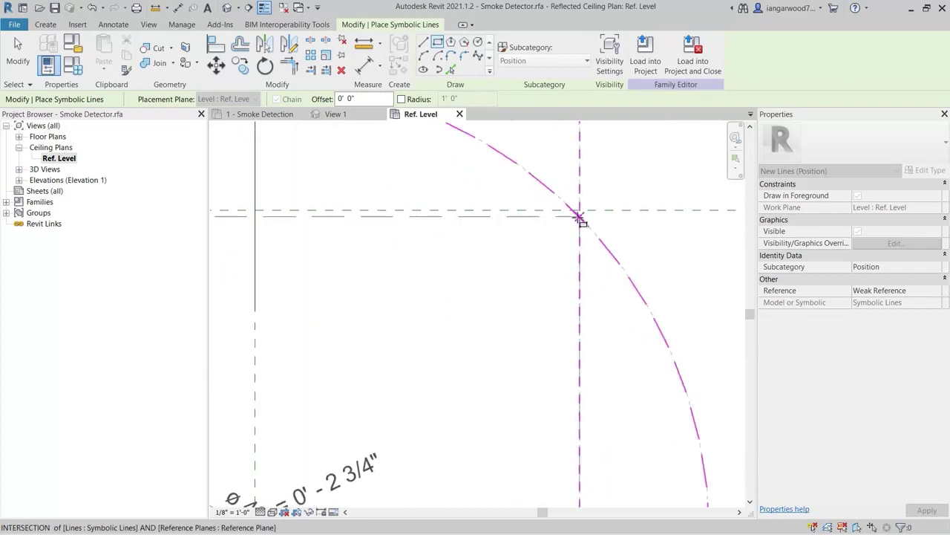
click(580, 210)
- Lock all four sides of the Position rectangle to the outer reference planes and end the symbolic line command
scroll(544, 265, down, 1)
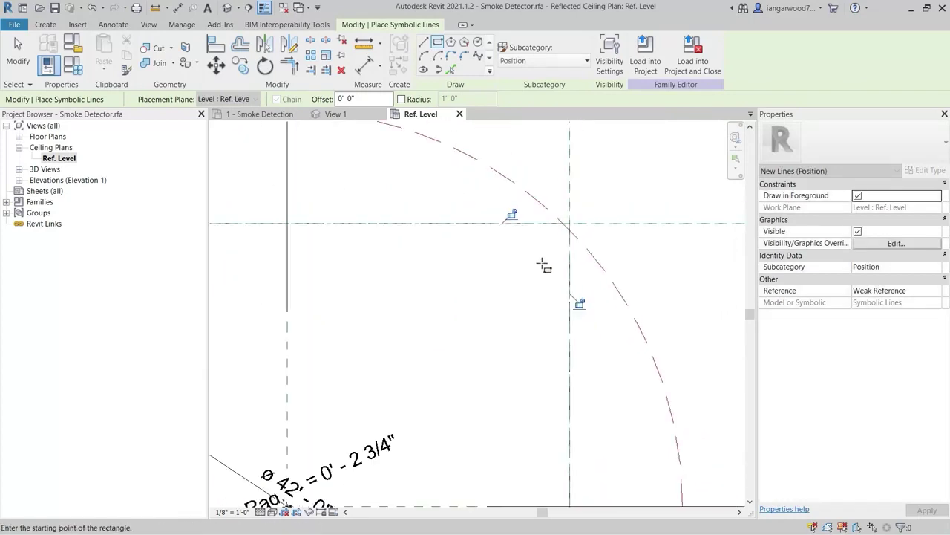
scroll(544, 266, down, 1)
click(492, 214)
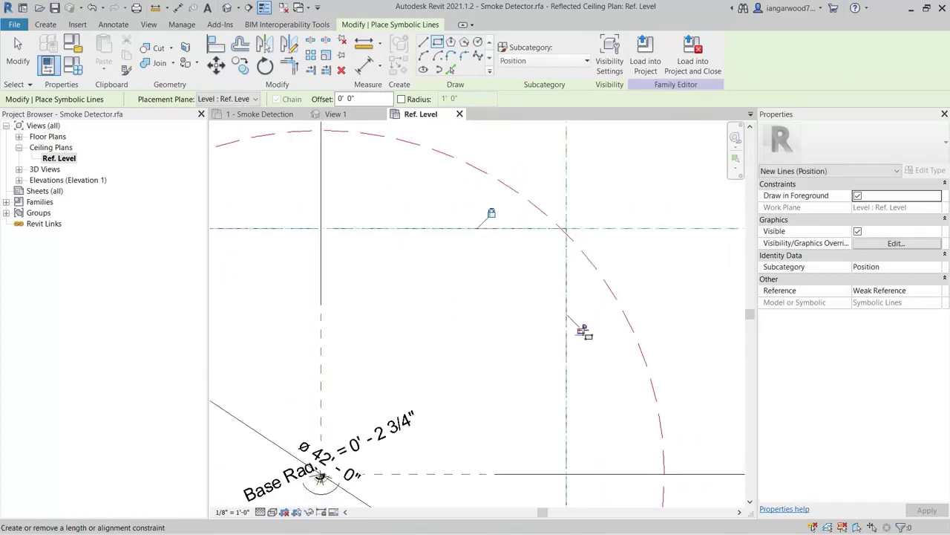
click(585, 332)
scroll(524, 340, down, 3)
middle_drag(524, 339, 529, 360)
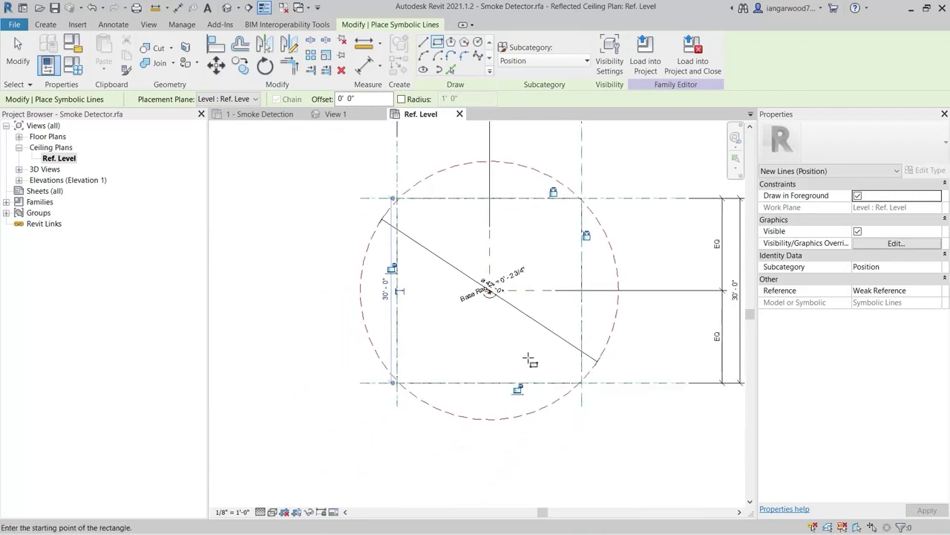
click(518, 388)
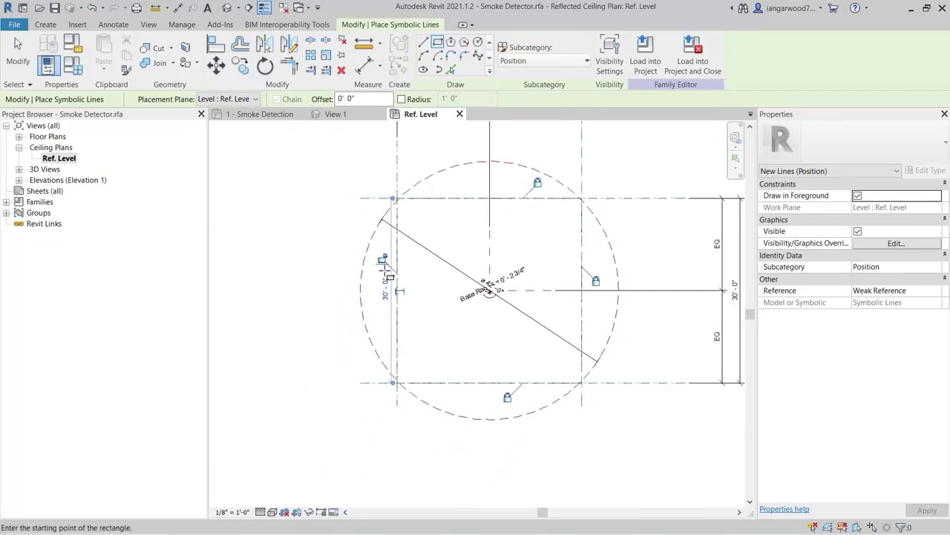
middle_drag(454, 331, 411, 362)
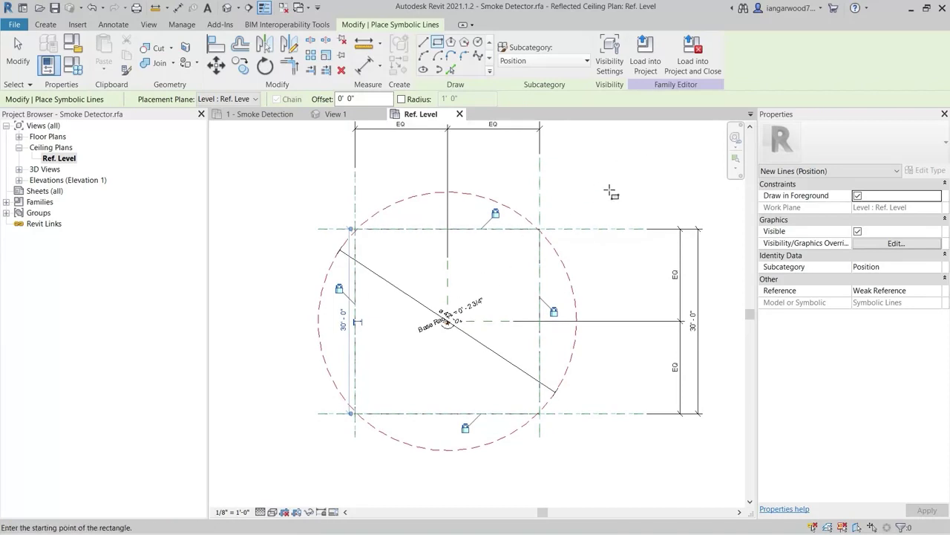
key(Escape)
key(Escape)
middle_drag(611, 192, 607, 224)
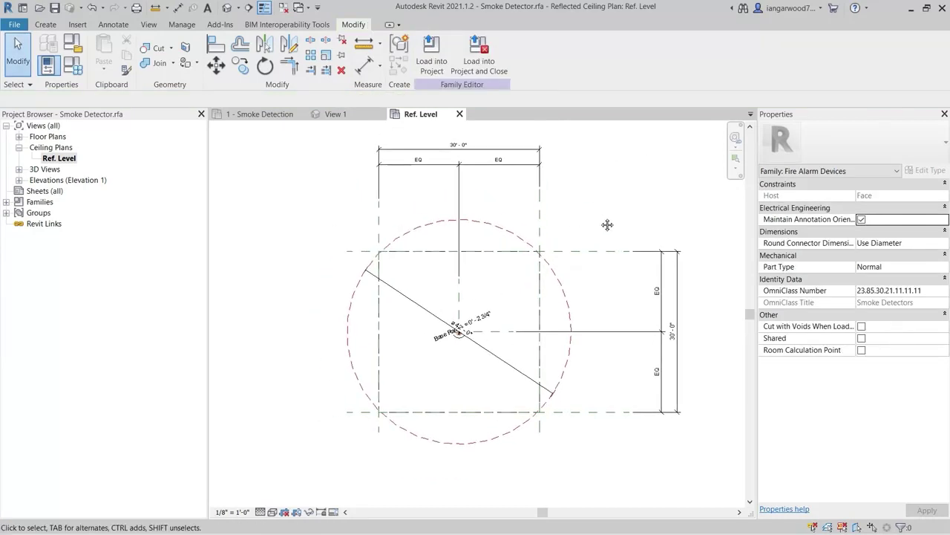
- Load the Smoke Detector family into the project, overwriting the existing version
click(433, 58)
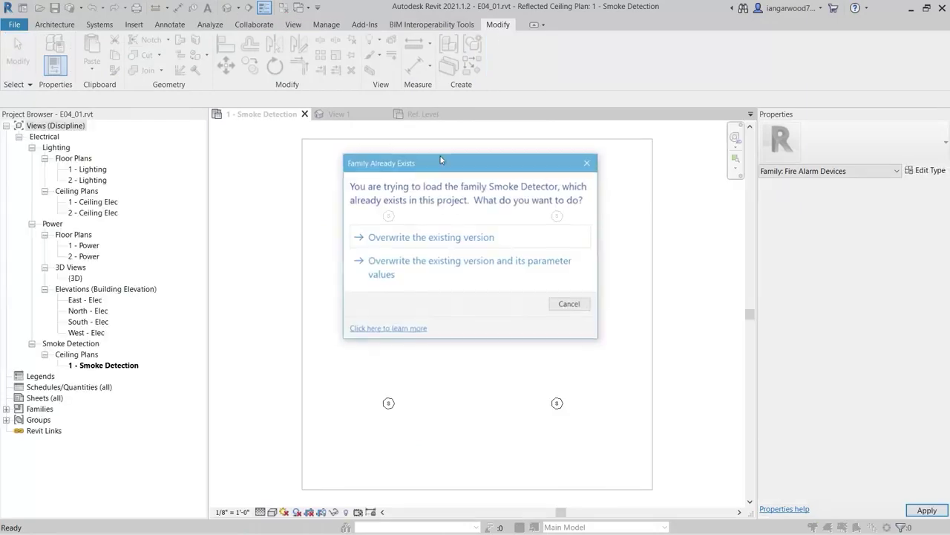
click(452, 238)
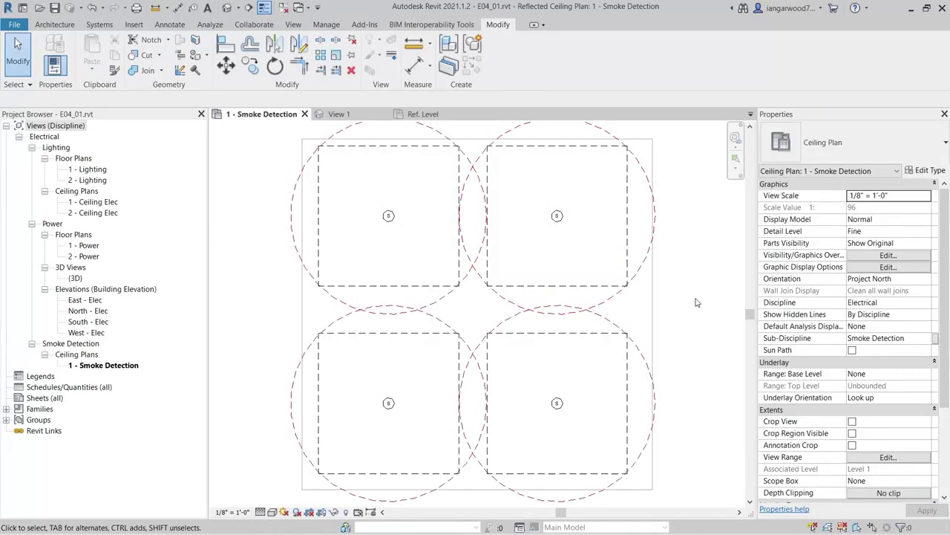
scroll(696, 302, down, 2)
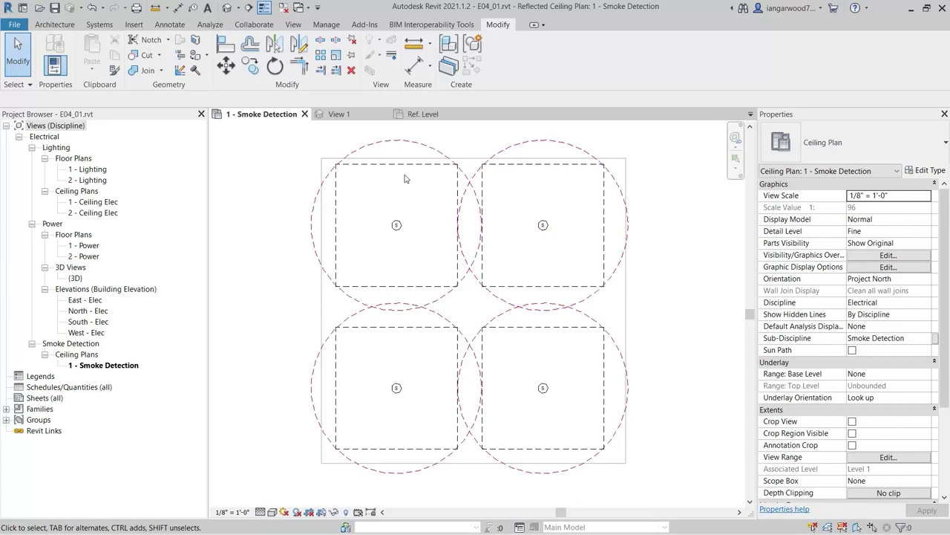
- Hide the Position and Range subcategories of Fire Alarm Devices in the Smoke Detection ceiling plan's visibility overrides
click(294, 25)
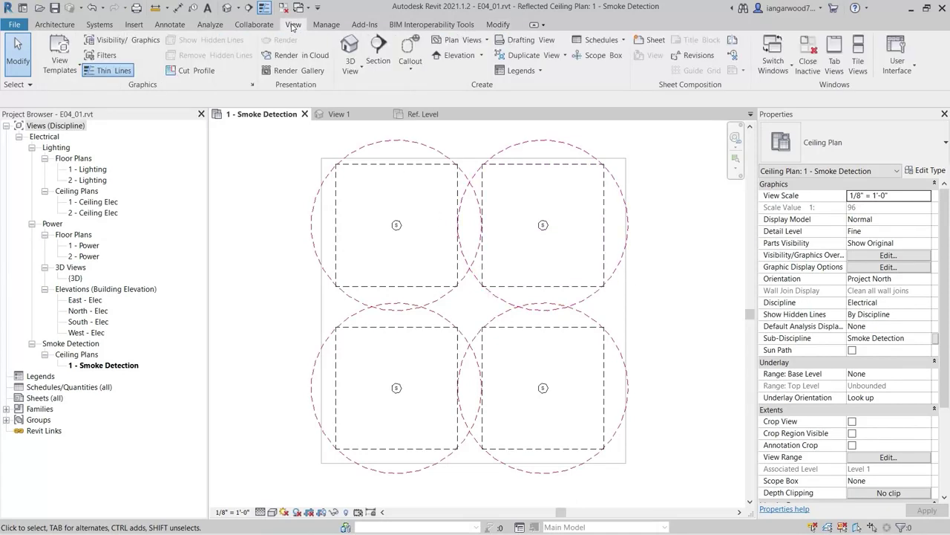
click(117, 41)
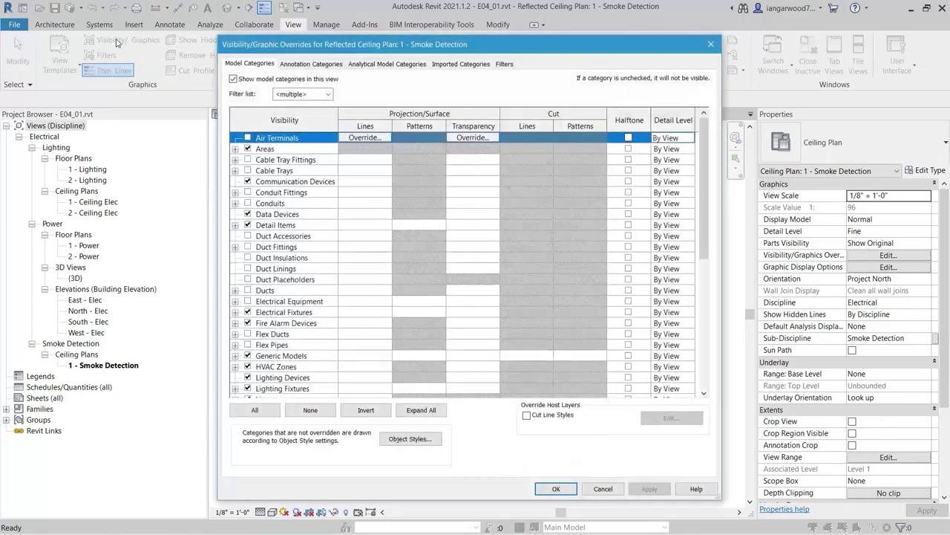
click(235, 324)
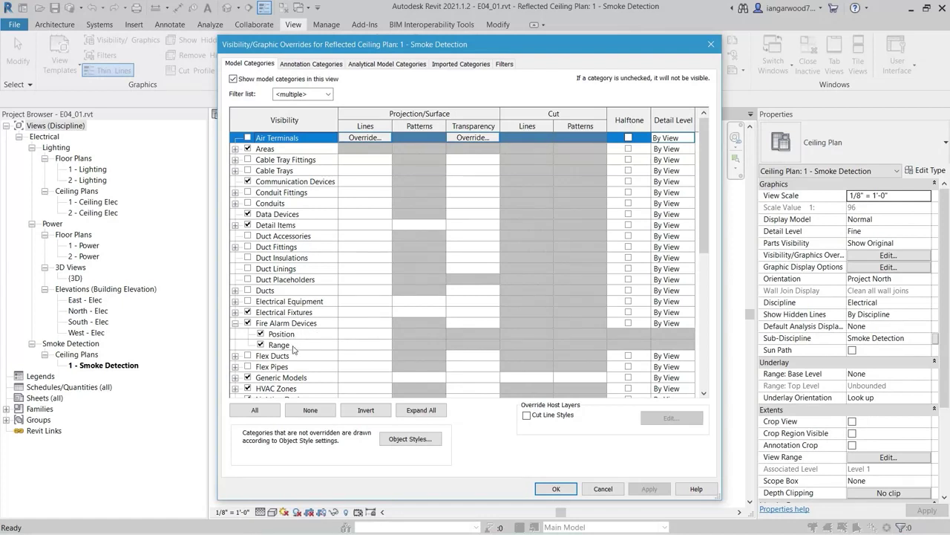
click(261, 335)
click(261, 334)
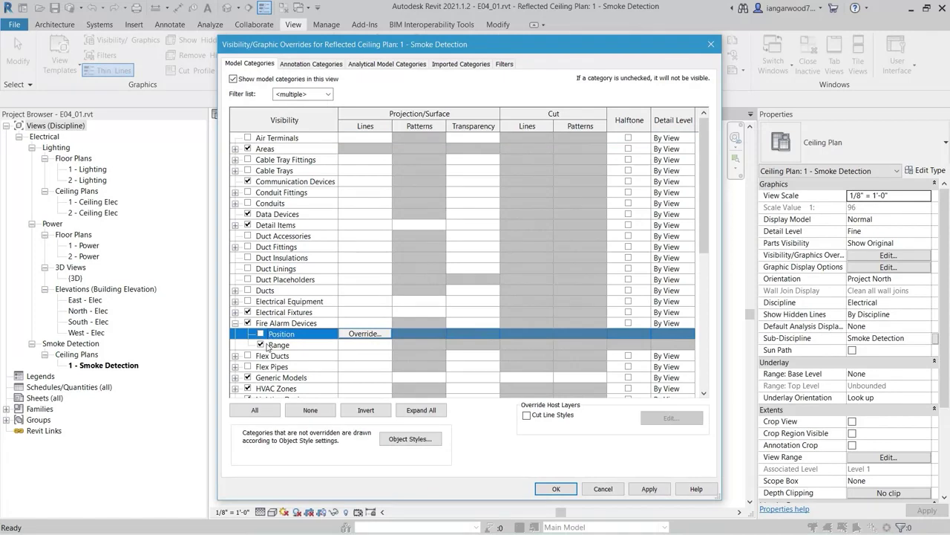
click(261, 345)
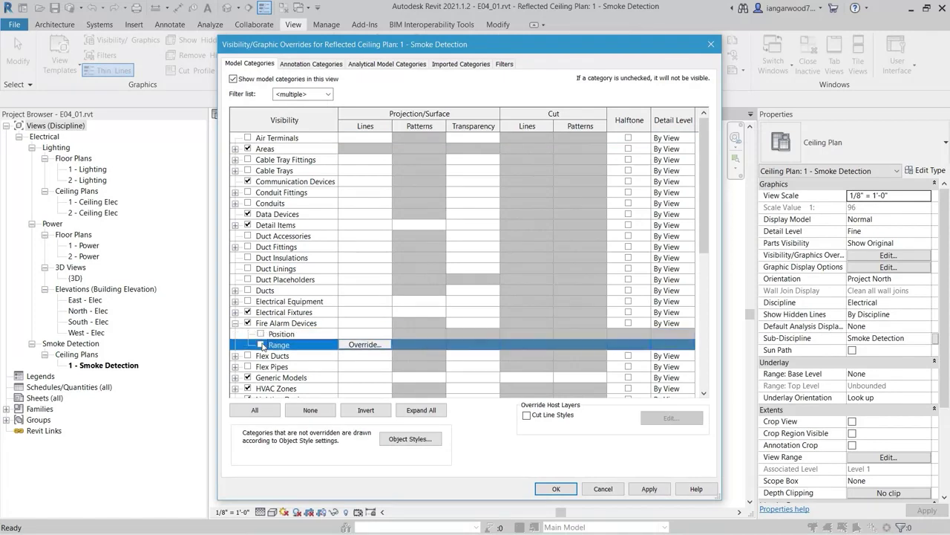
click(555, 489)
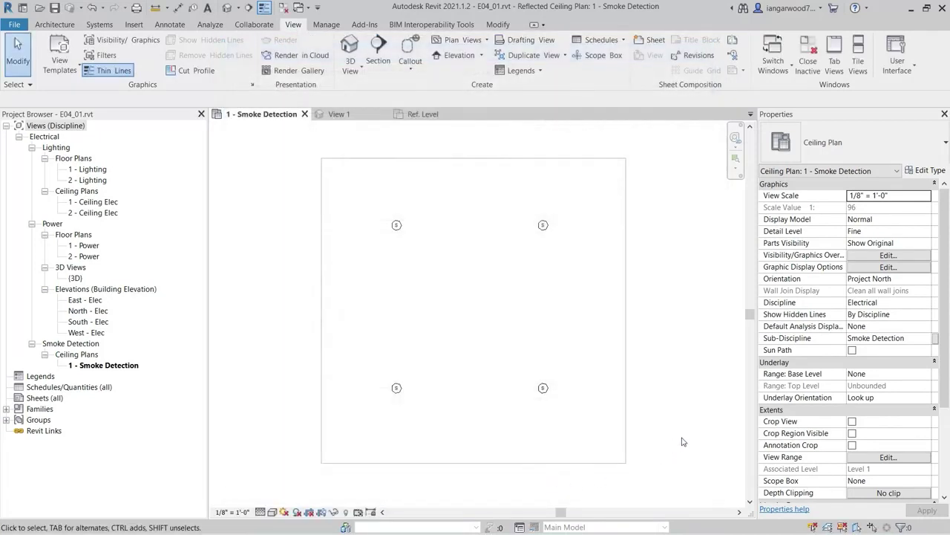